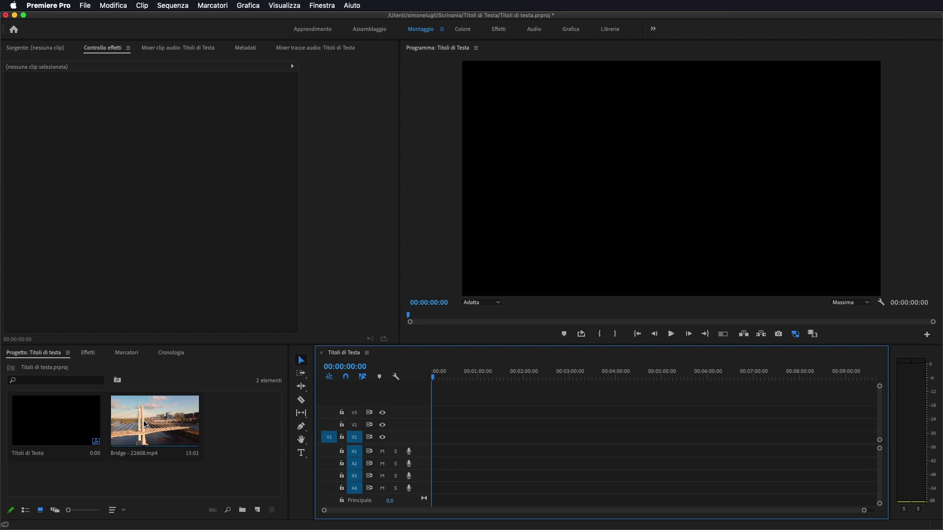
# Step: Place Bridge - 22608.mp4 on V1, match the sequence to it, and park the playhead at 00:00:02:10
pyautogui.moveTo(116, 425)
pyautogui.mouseDown()
pyautogui.moveTo(536, 427)
pyautogui.moveTo(438, 437)
pyautogui.mouseUp()
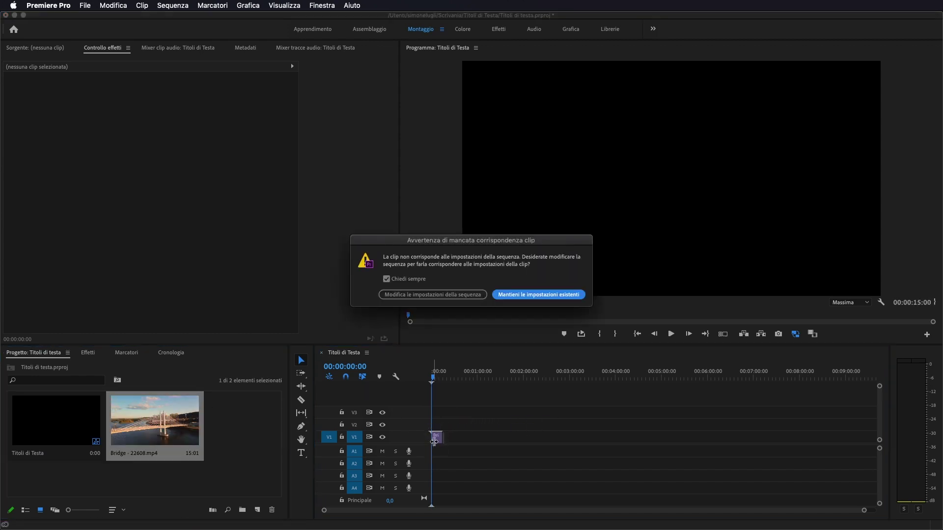
pyautogui.press('Return')
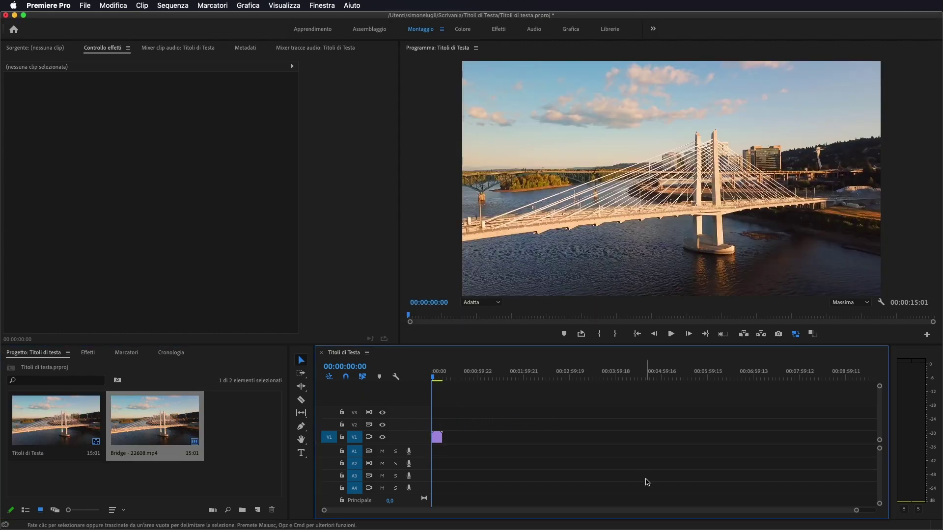
pyautogui.click(857, 511)
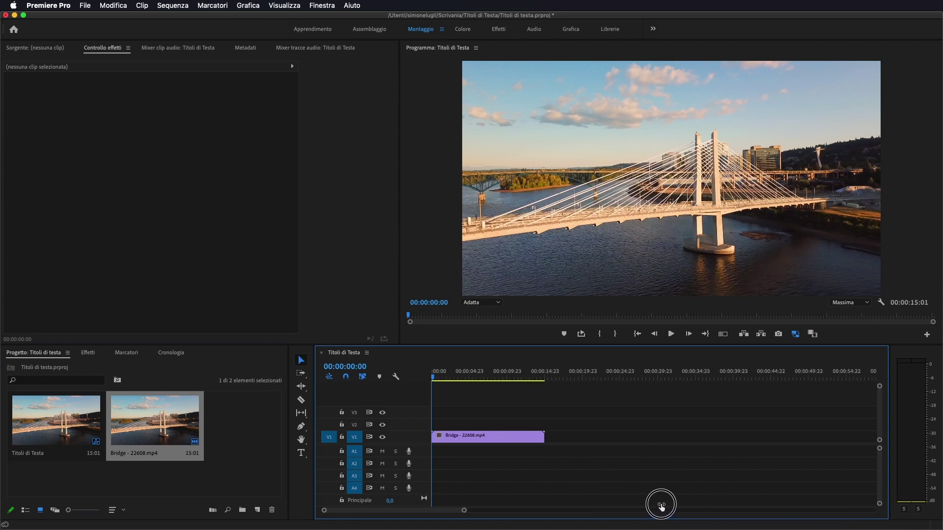
pyautogui.moveTo(856, 511); pyautogui.dragTo(644, 510)
pyautogui.moveTo(433, 378); pyautogui.dragTo(478, 378)
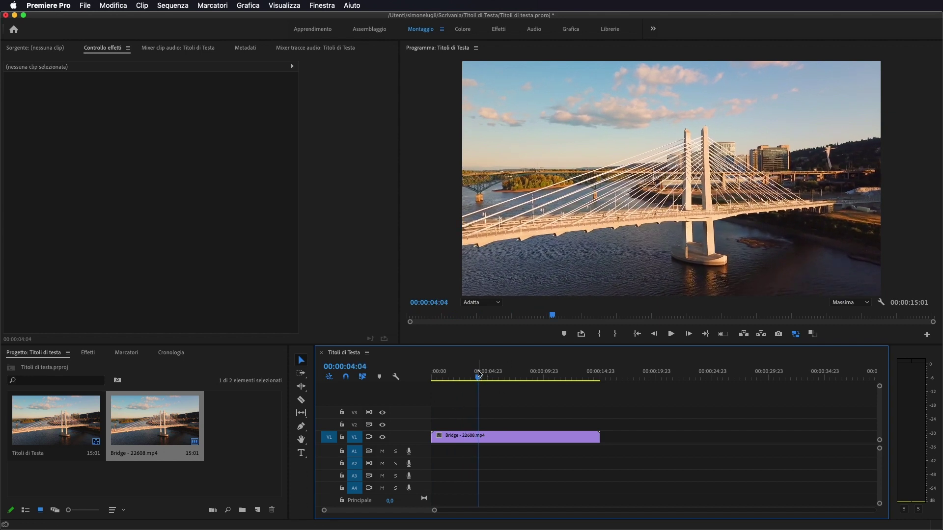
pyautogui.moveTo(478, 378)
pyautogui.mouseDown()
pyautogui.moveTo(459, 379)
pyautogui.moveTo(526, 379)
pyautogui.moveTo(458, 385)
pyautogui.mouseUp()
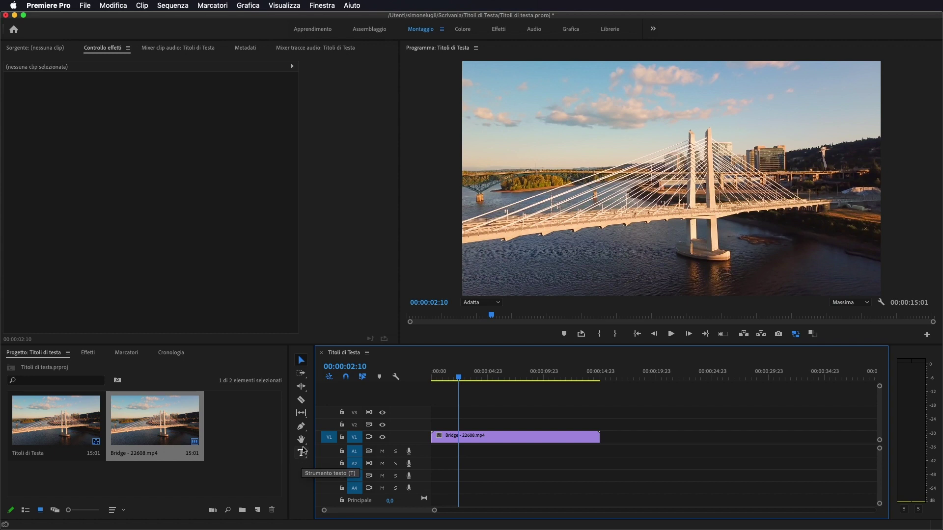
# Step: Type a 'POWERED BY' title in the Program monitor over the bridge footage and select its layer
pyautogui.click(236, 479)
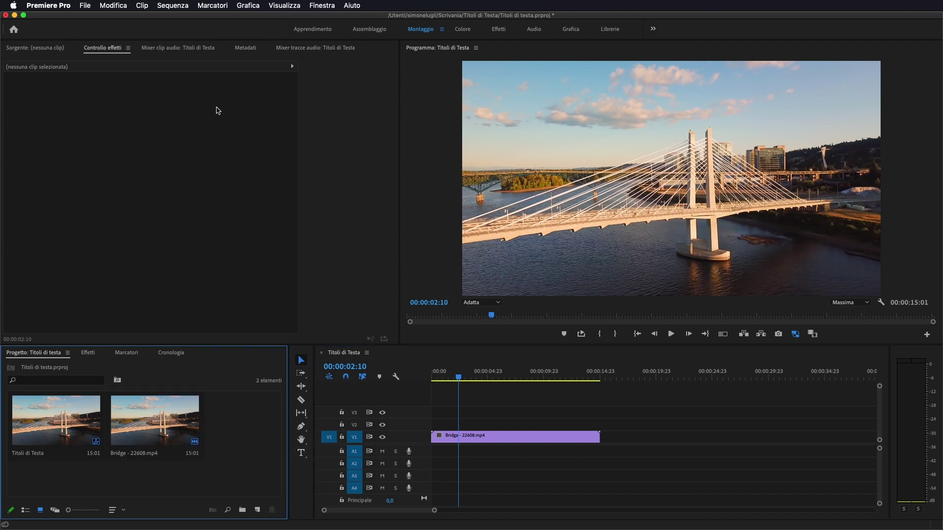
pyautogui.click(86, 6)
pyautogui.moveTo(111, 17)
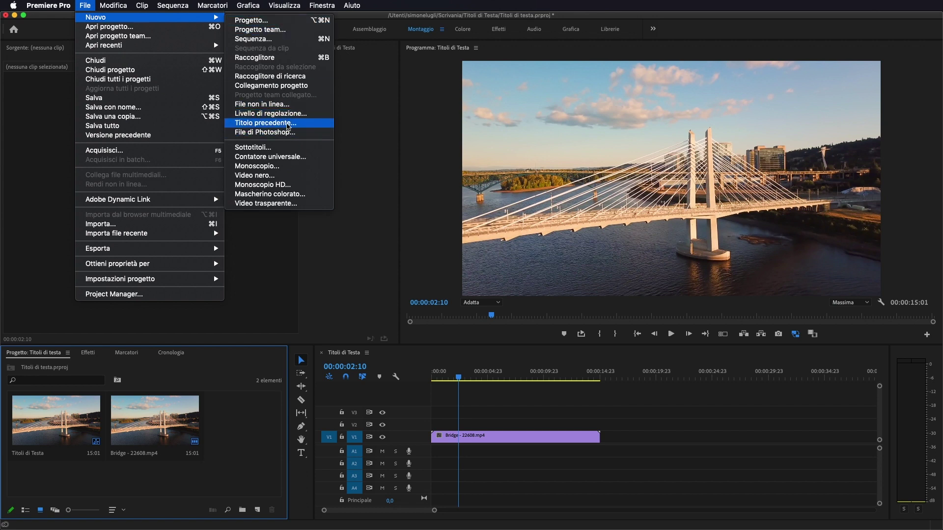
pyautogui.click(533, 396)
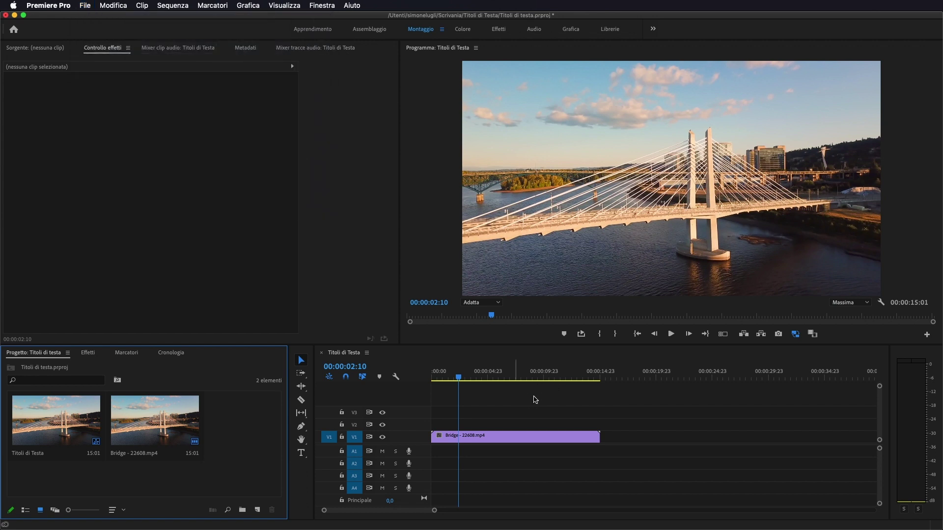
pyautogui.click(302, 453)
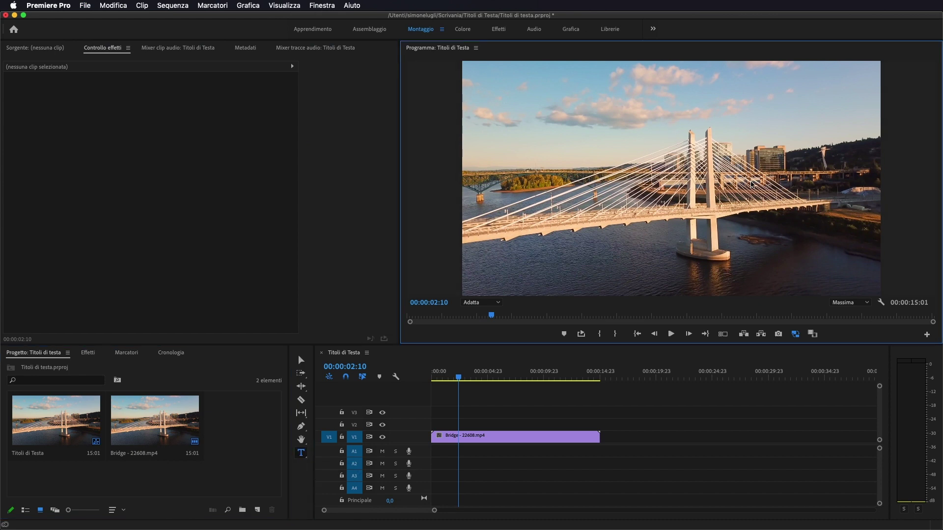
pyautogui.click(648, 137)
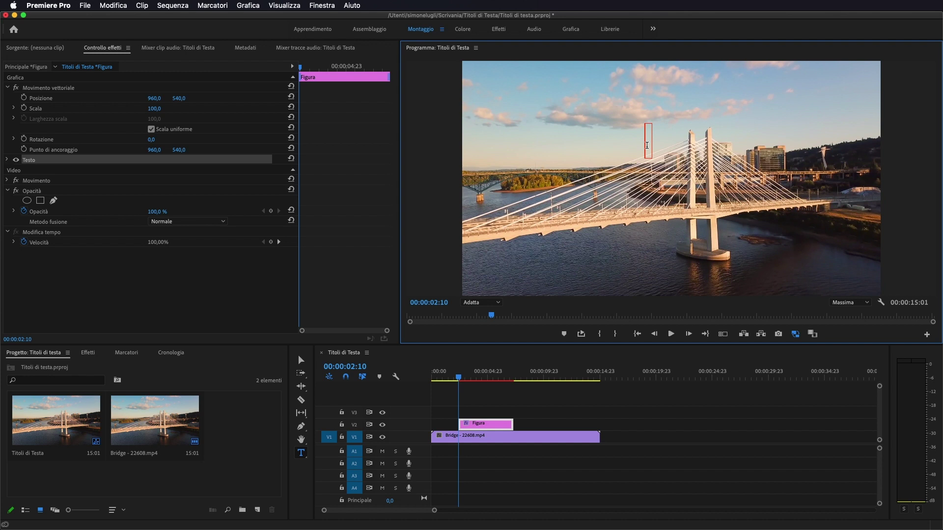
pyautogui.write('POWERE')
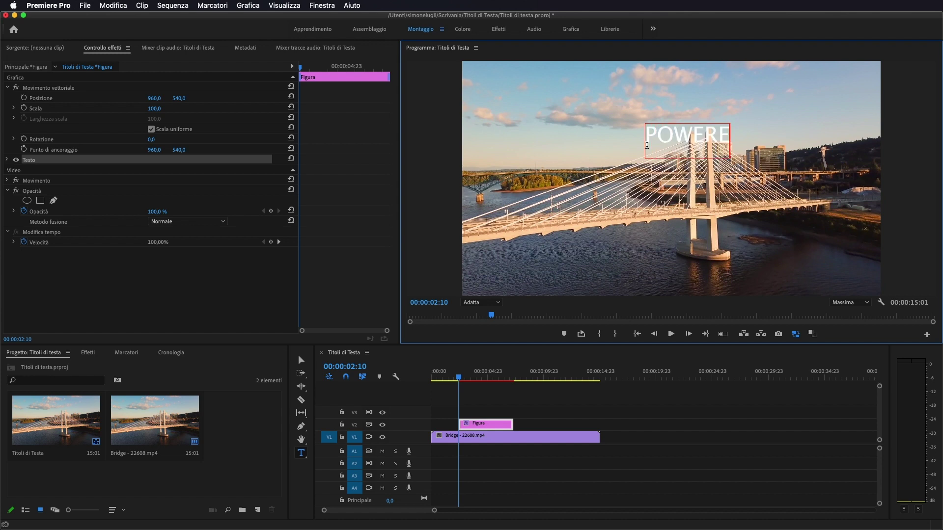
pyautogui.write('D BY')
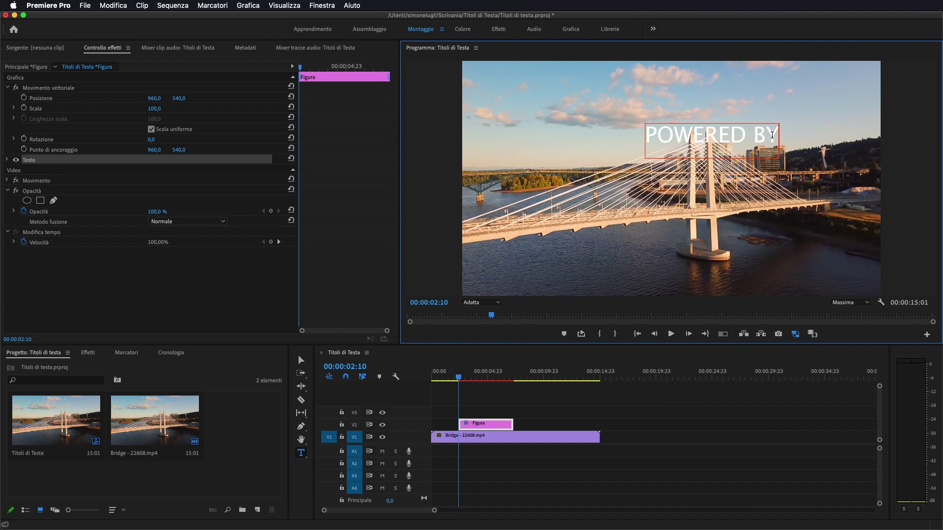
pyautogui.click(699, 139)
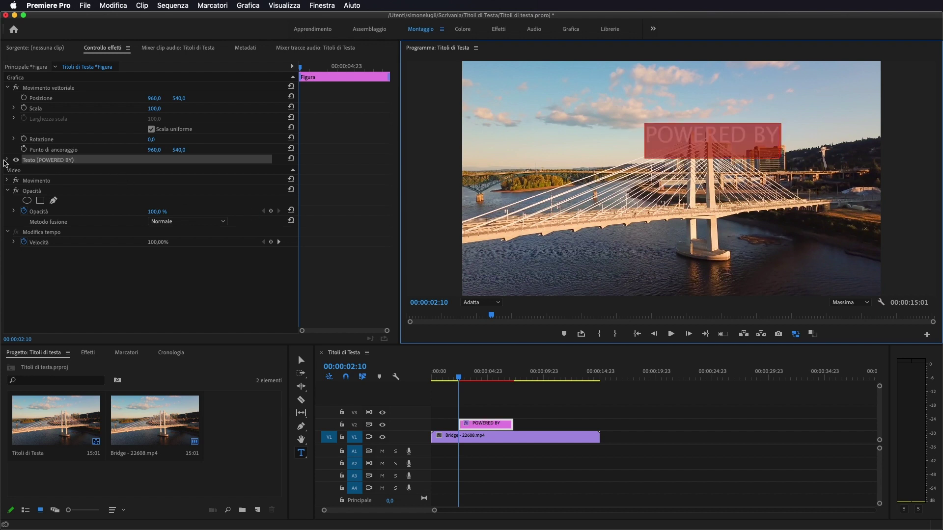
pyautogui.click(5, 163)
# Step: Find the font with a 'LEM' search and apply Lemon/Milk Regular to POWERED BY
pyautogui.click(7, 160)
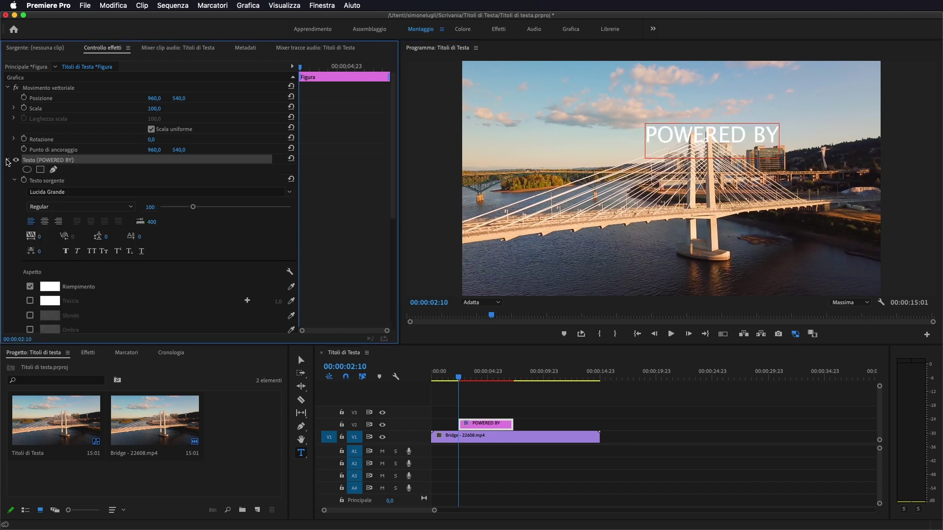
pyautogui.click(96, 193)
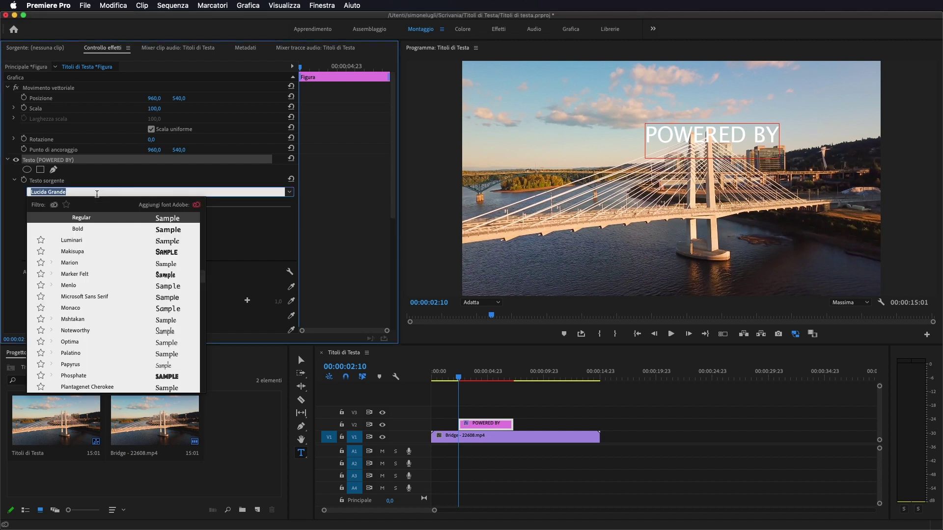
pyautogui.write('LEM')
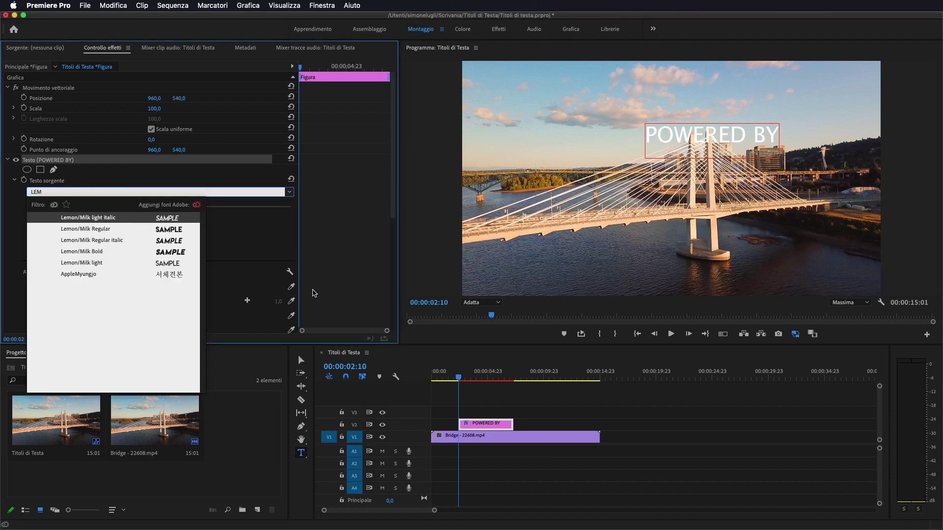
pyautogui.click(86, 228)
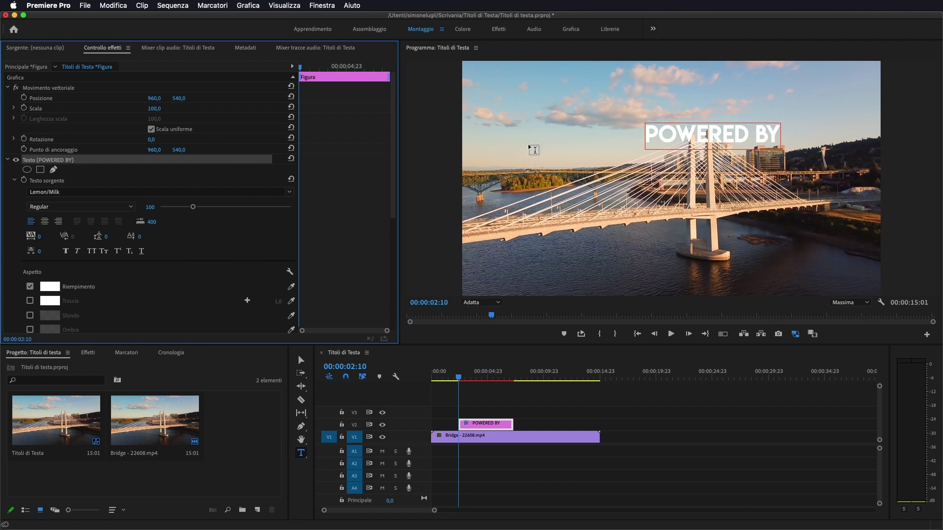
pyautogui.press('v')
# Step: Move the POWERED BY title to the right of the bridge towers
pyautogui.moveTo(697, 138); pyautogui.dragTo(559, 141)
pyautogui.moveTo(593, 114)
pyautogui.mouseDown()
pyautogui.moveTo(722, 131)
pyautogui.moveTo(708, 141)
pyautogui.moveTo(733, 143)
pyautogui.mouseUp()
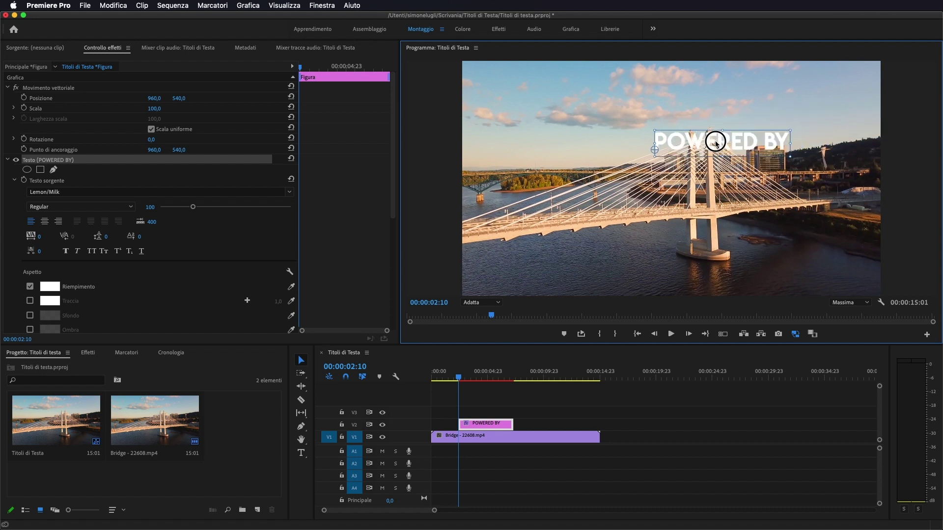
pyautogui.moveTo(733, 144); pyautogui.dragTo(733, 143)
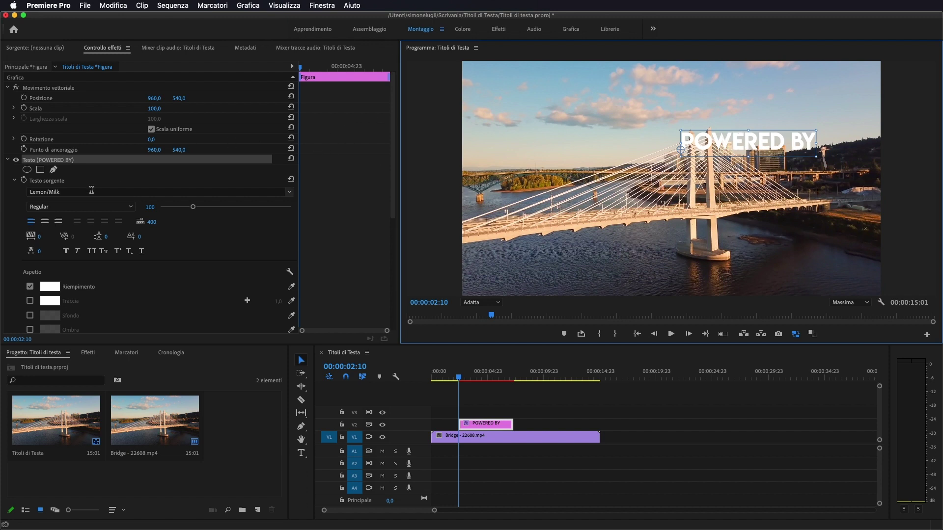
# Step: Duplicate the POWERED BY text just below the original
pyautogui.click(69, 164)
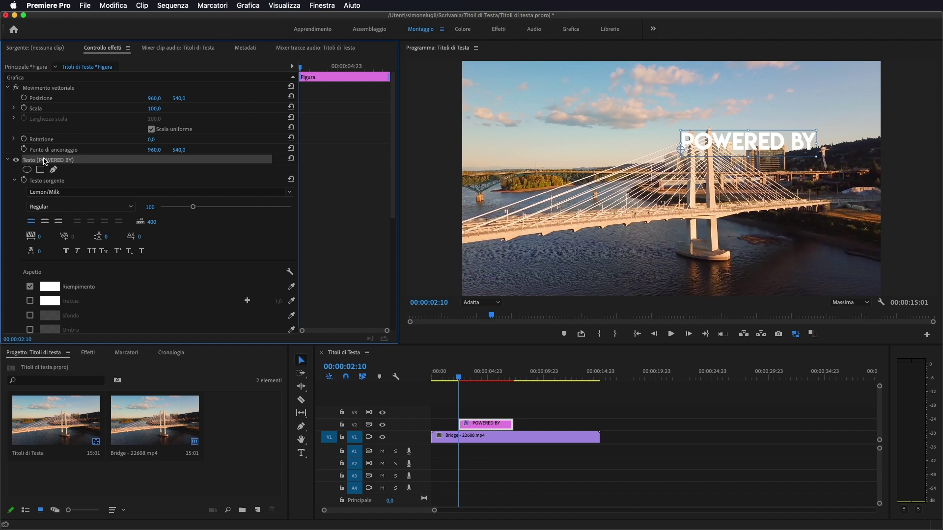
pyautogui.click(45, 161)
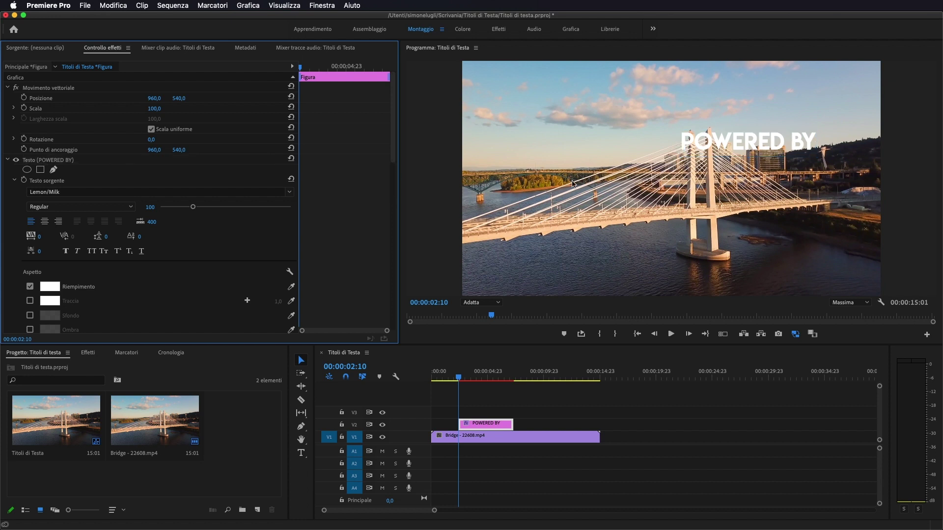
pyautogui.moveTo(741, 150); pyautogui.dragTo(743, 190)
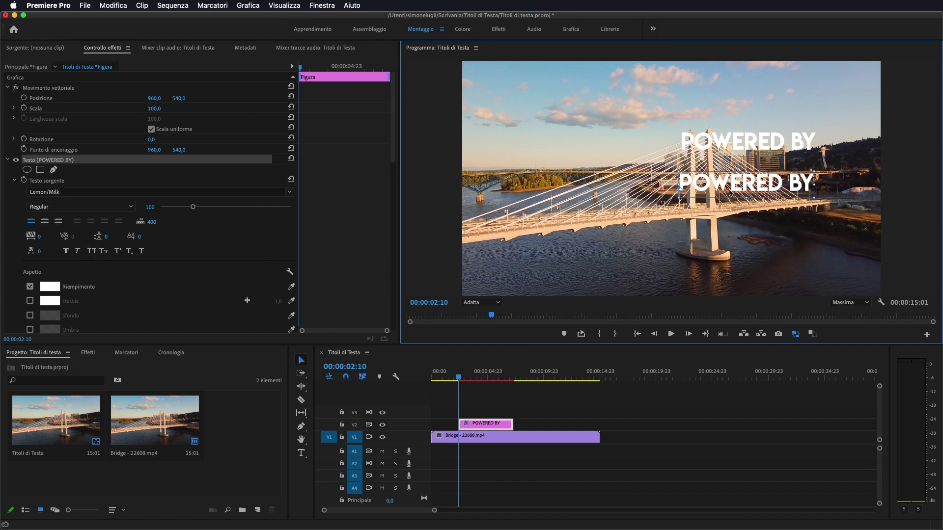
# Step: Replace the lower copy's text with 'STUDIO72' and enlarge it to size 191
pyautogui.click(302, 453)
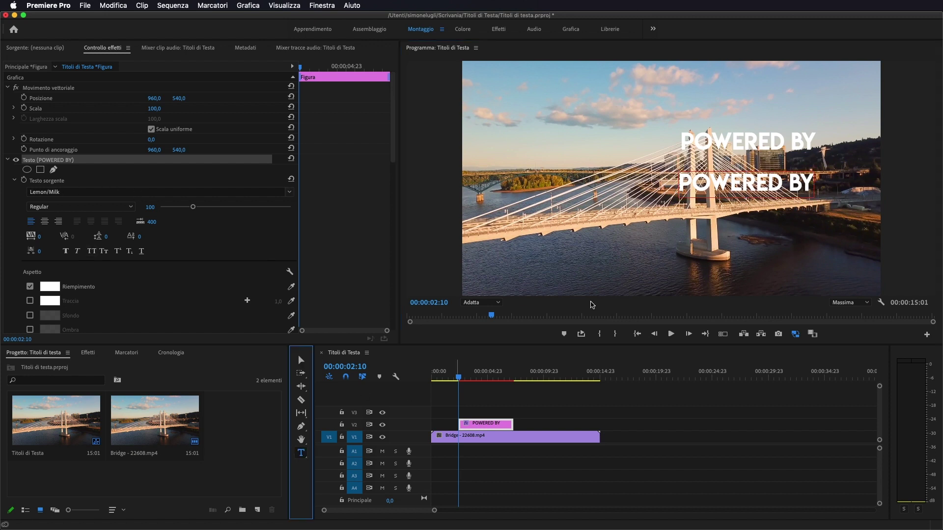
pyautogui.click(757, 181)
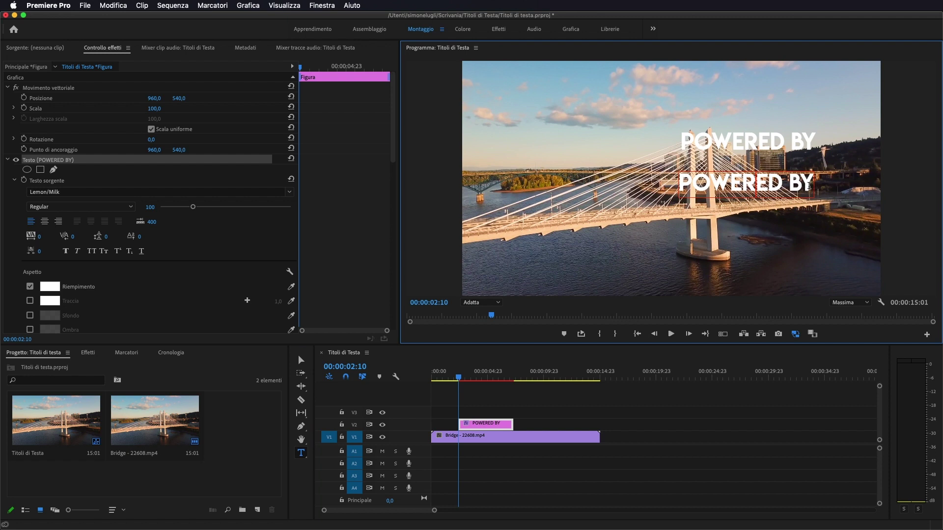
pyautogui.moveTo(810, 185); pyautogui.dragTo(681, 178)
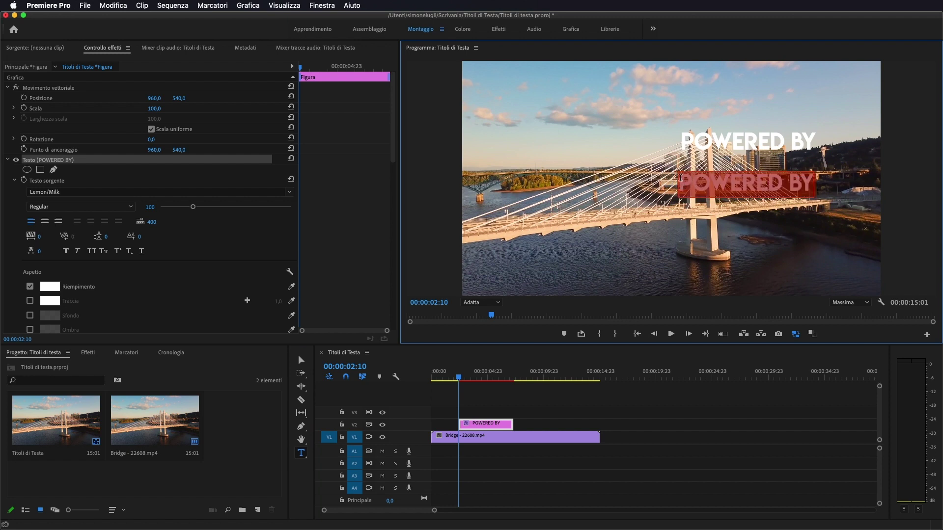
pyautogui.write('STUDIO7')
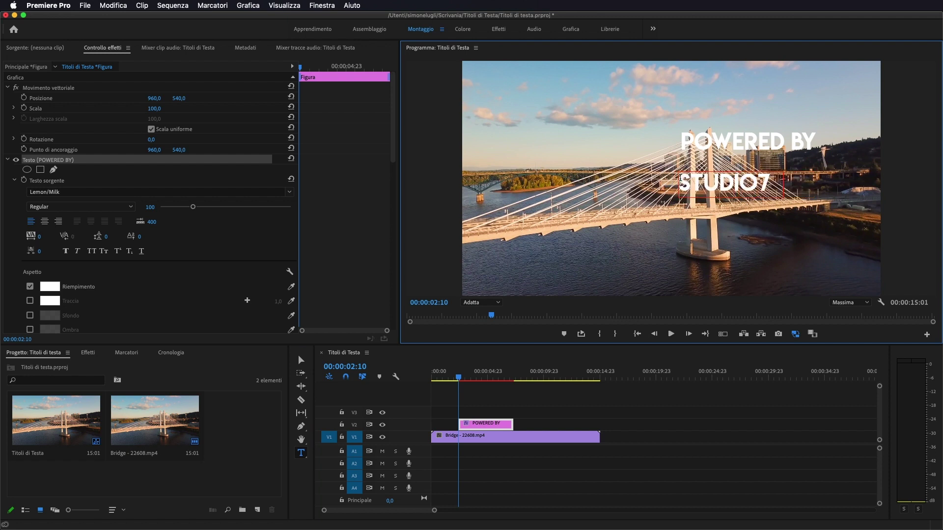
pyautogui.write('2')
pyautogui.press('Escape')
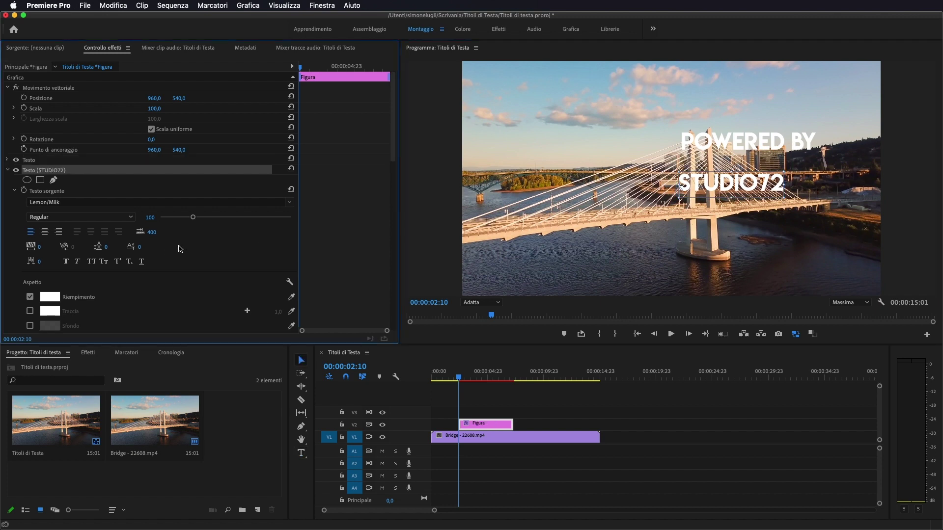
pyautogui.moveTo(192, 217); pyautogui.dragTo(225, 217)
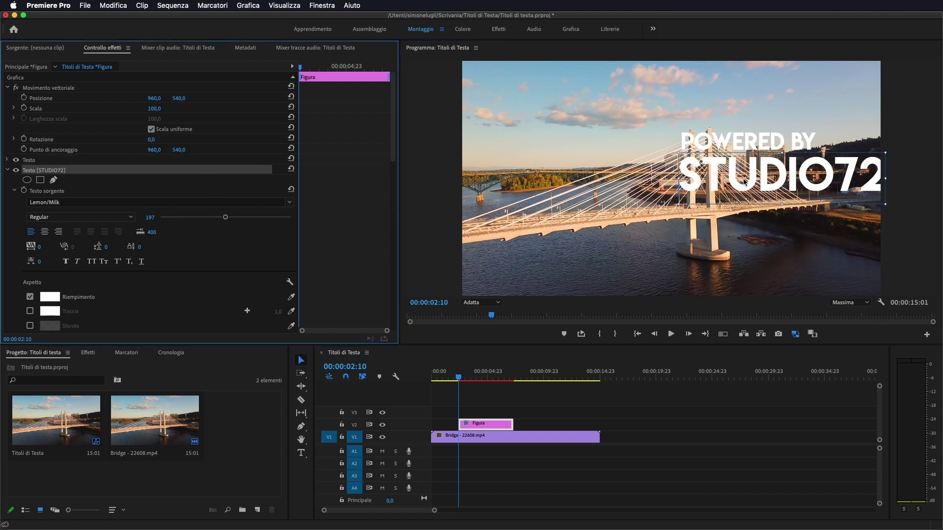
# Step: Shift the STUDIO72 line left until it right-aligns with POWERED BY
pyautogui.moveTo(744, 182)
pyautogui.mouseDown()
pyautogui.moveTo(663, 187)
pyautogui.moveTo(679, 178)
pyautogui.mouseUp()
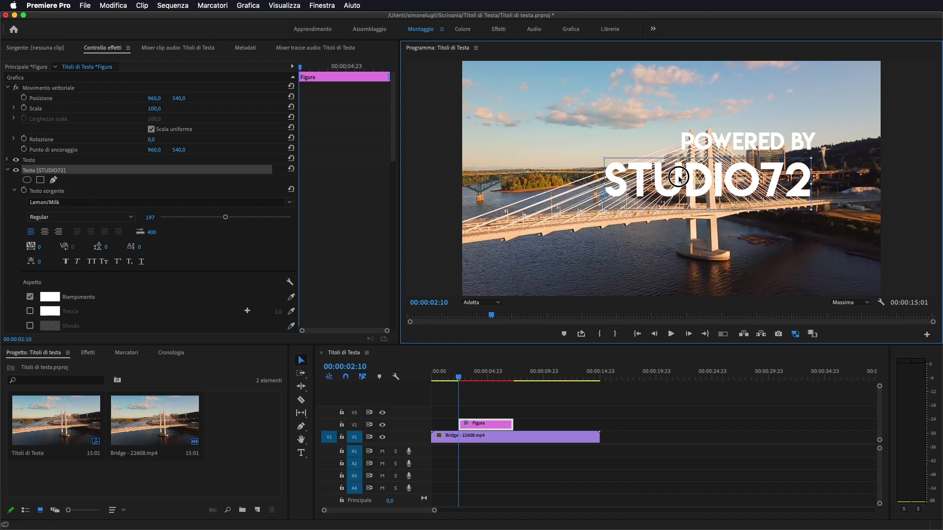
pyautogui.moveTo(679, 177); pyautogui.dragTo(680, 178)
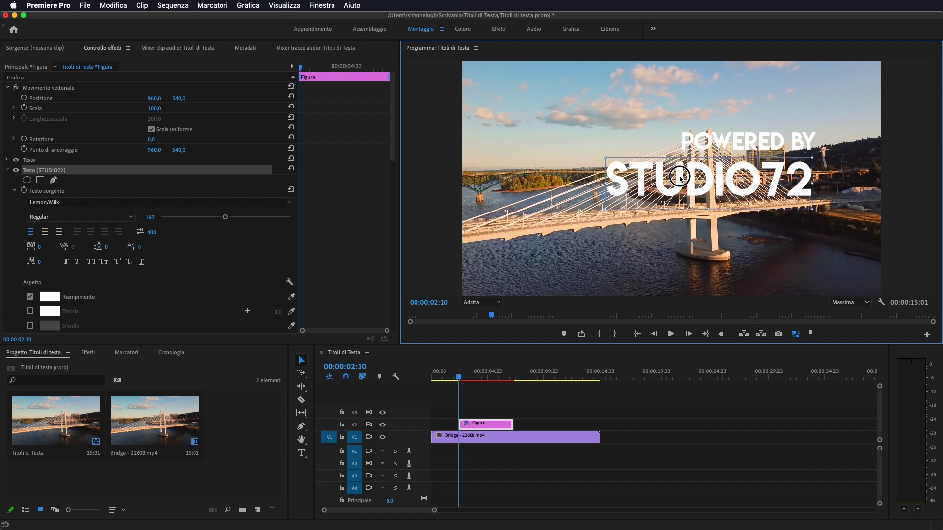
pyautogui.click(581, 266)
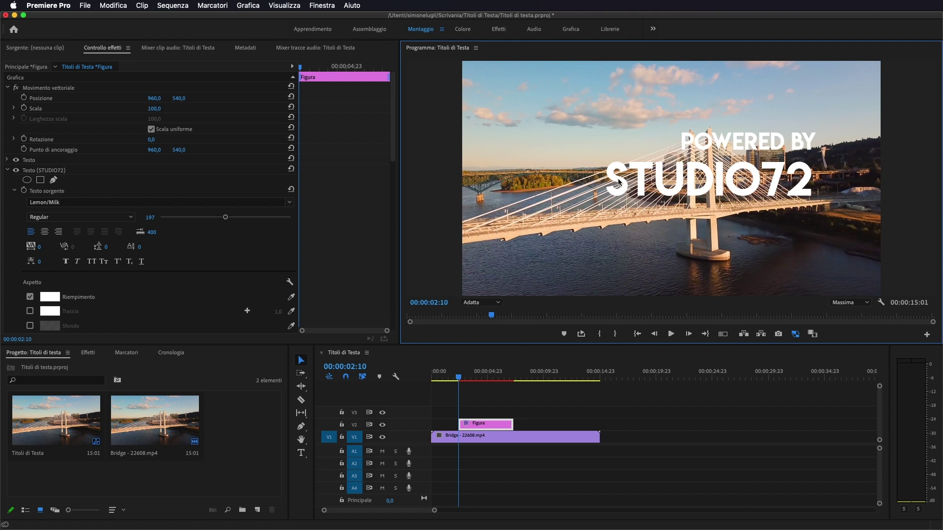
pyautogui.click(100, 125)
# Step: Search effects for 'COMPOSI' and apply Composito tinta unita to the STUDIO72 clip on V2
pyautogui.click(87, 353)
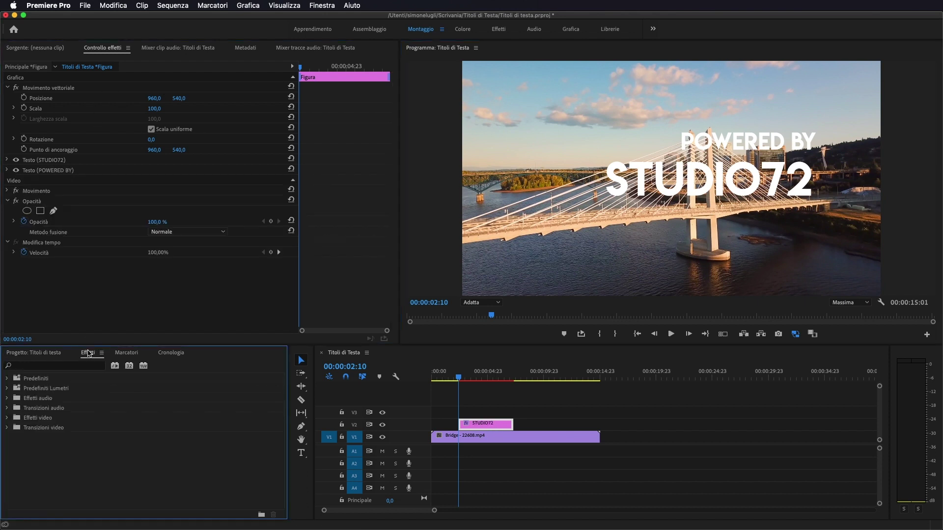
pyautogui.click(58, 367)
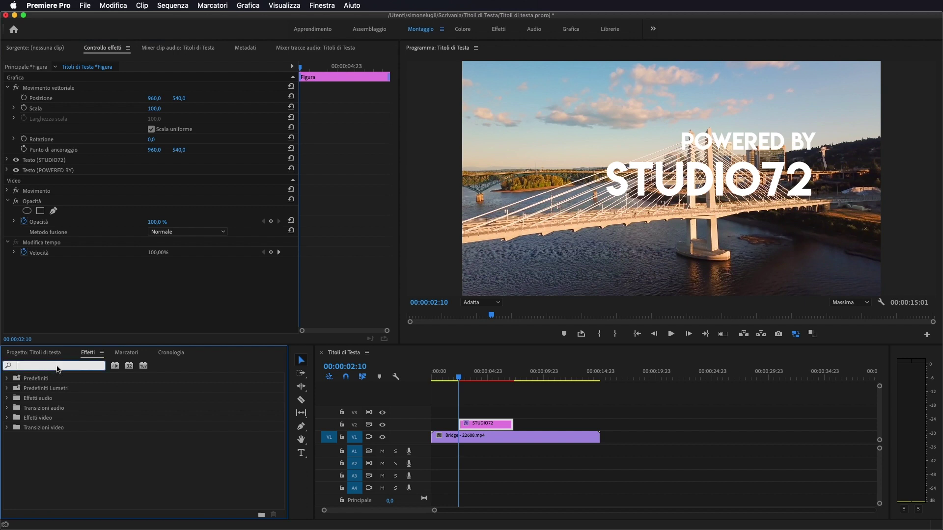
pyautogui.write('COMPOSI')
pyautogui.click(52, 437)
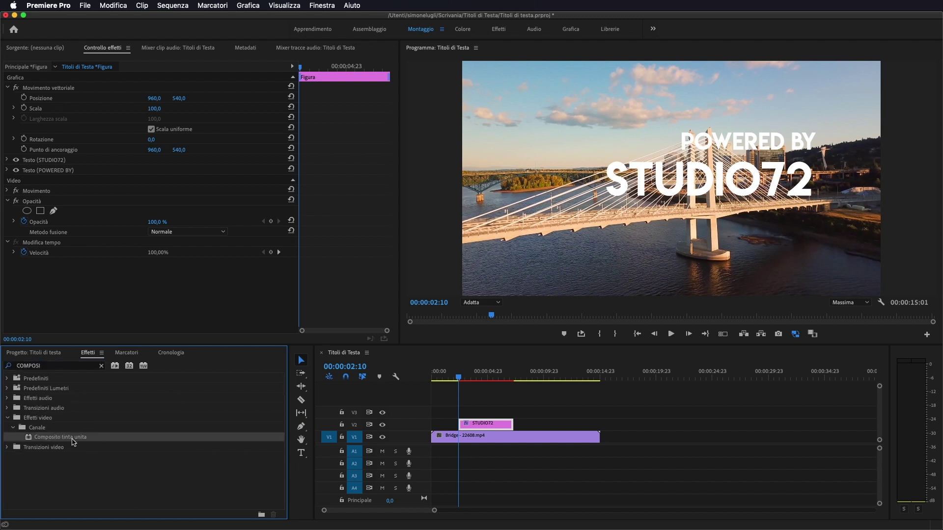
pyautogui.moveTo(71, 442); pyautogui.dragTo(485, 426)
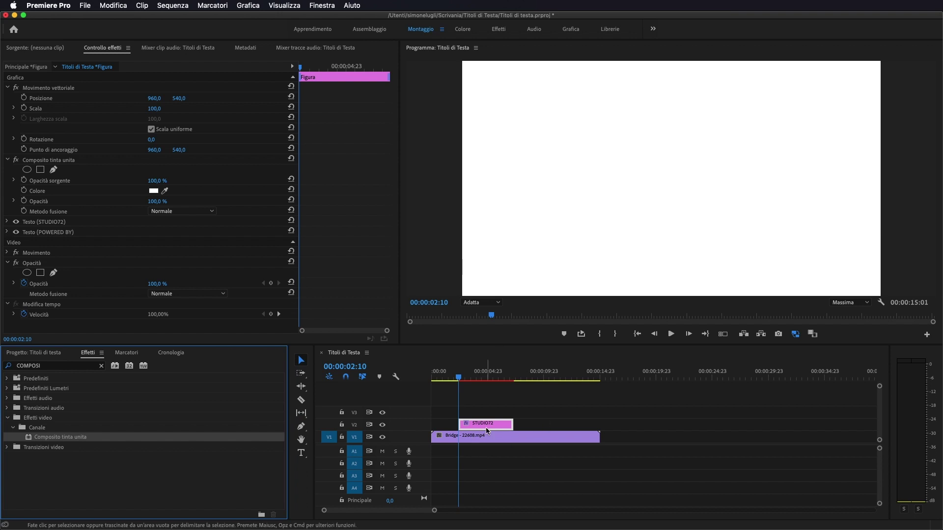
pyautogui.click(155, 191)
# Step: Make the solid fill black (000000) and set the title's blend mode to Moltiplica
pyautogui.moveTo(422, 270); pyautogui.dragTo(494, 197)
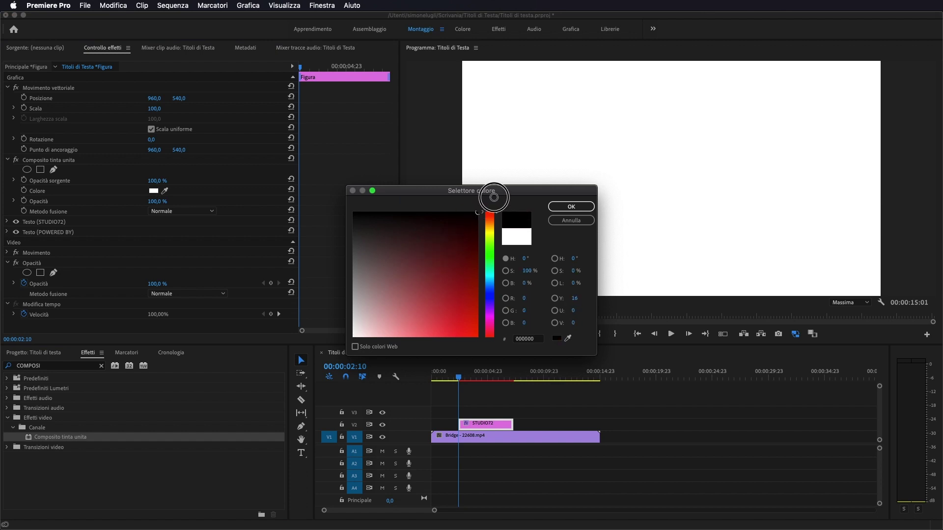
pyautogui.click(570, 206)
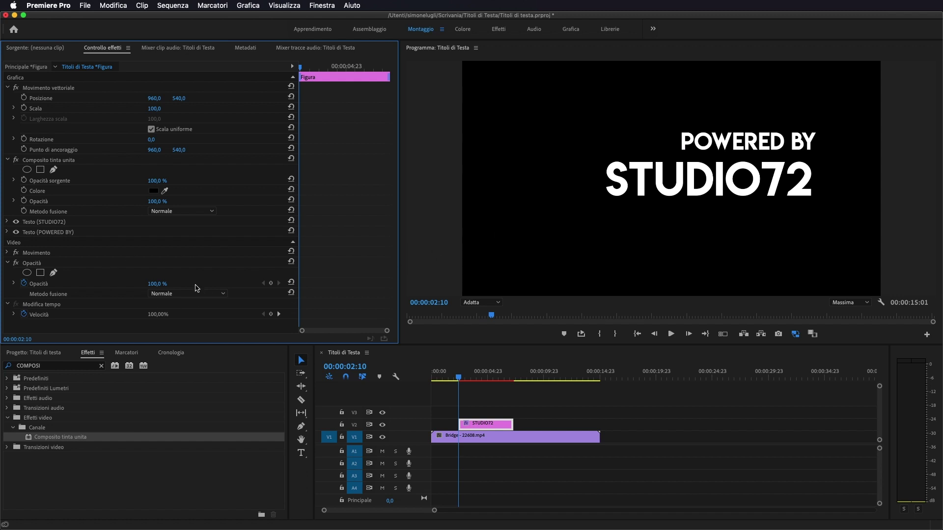
pyautogui.click(176, 297)
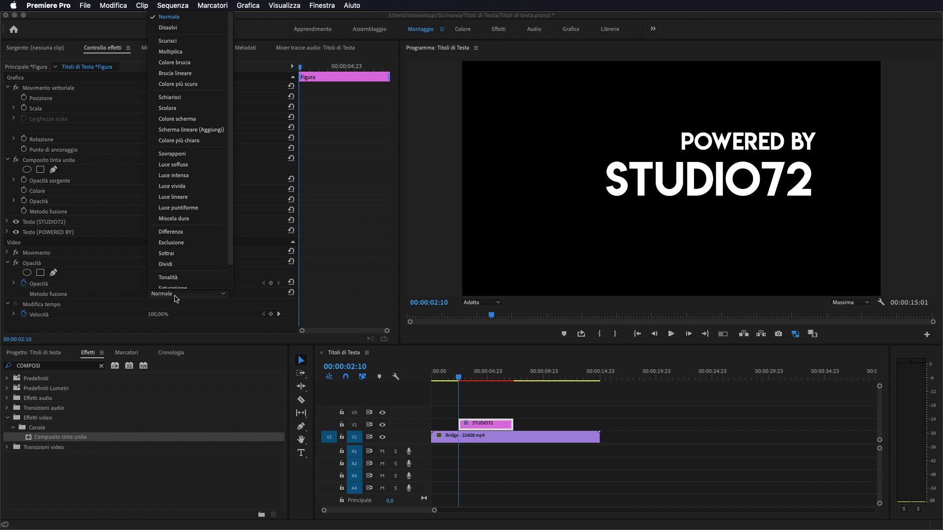
pyautogui.click(199, 53)
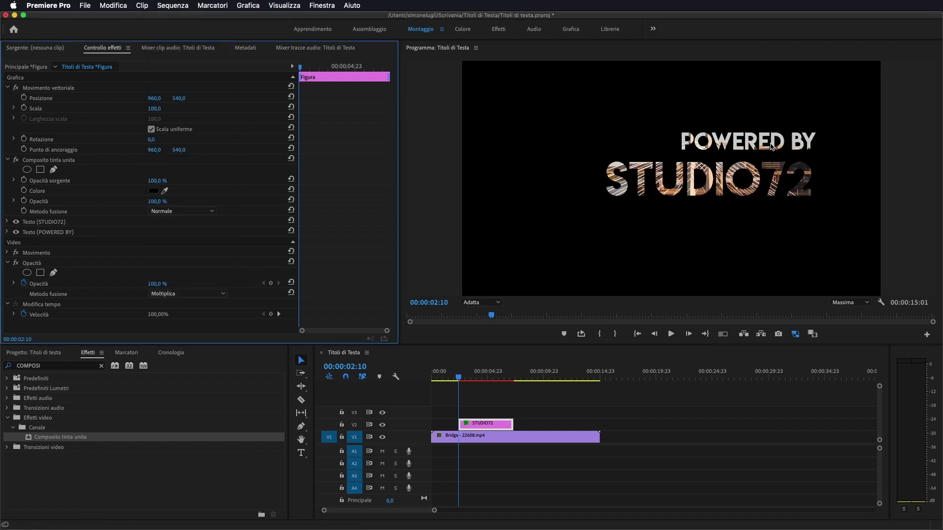
# Step: Scrub through the title to preview the lettering, then select the bridge clip on V1
pyautogui.moveTo(459, 377)
pyautogui.mouseDown()
pyautogui.moveTo(514, 378)
pyautogui.moveTo(469, 378)
pyautogui.mouseUp()
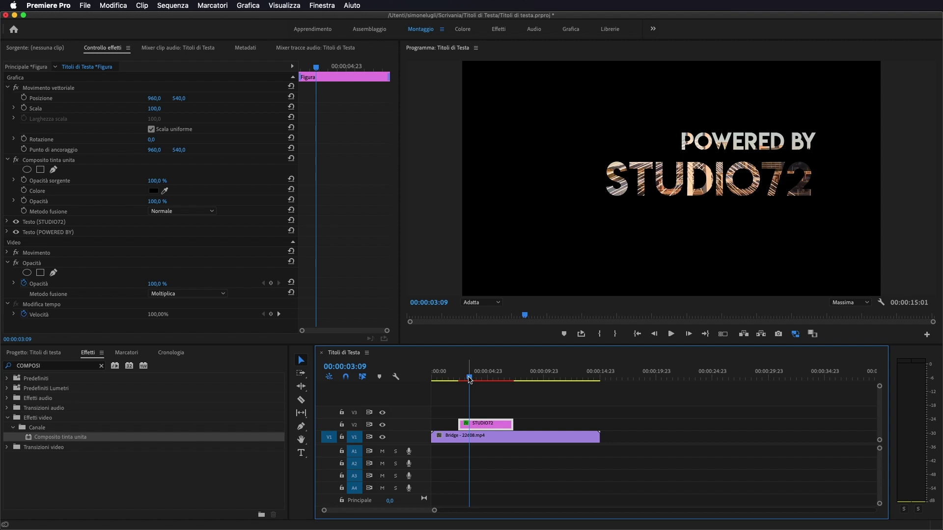
pyautogui.moveTo(469, 379); pyautogui.dragTo(464, 380)
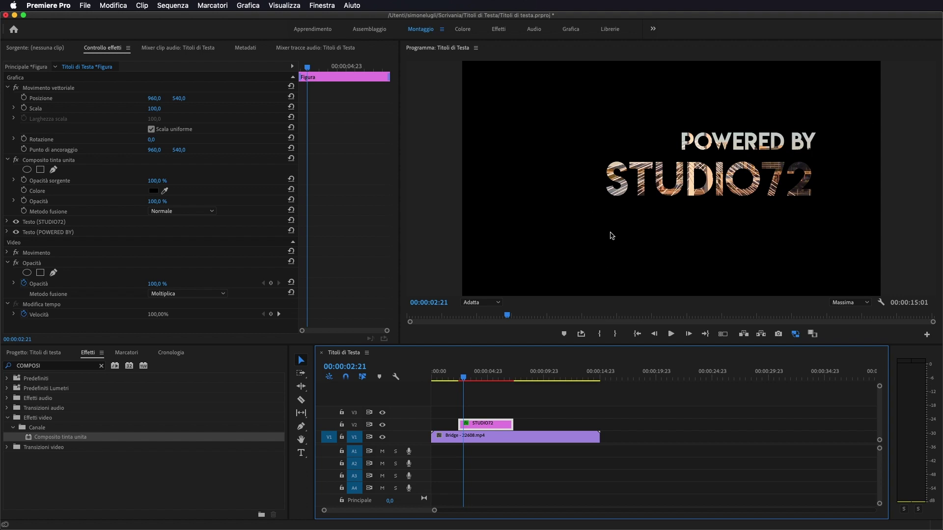
pyautogui.moveTo(477, 437)
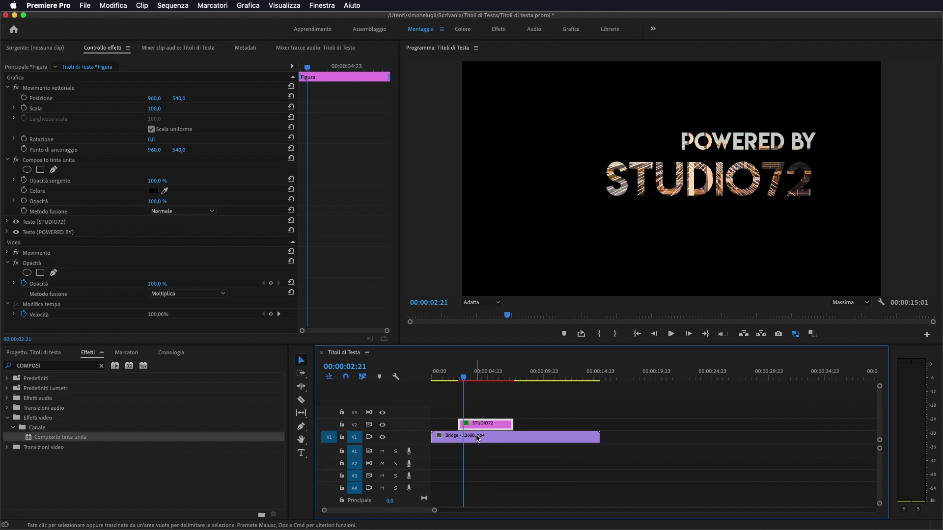
pyautogui.click(487, 441)
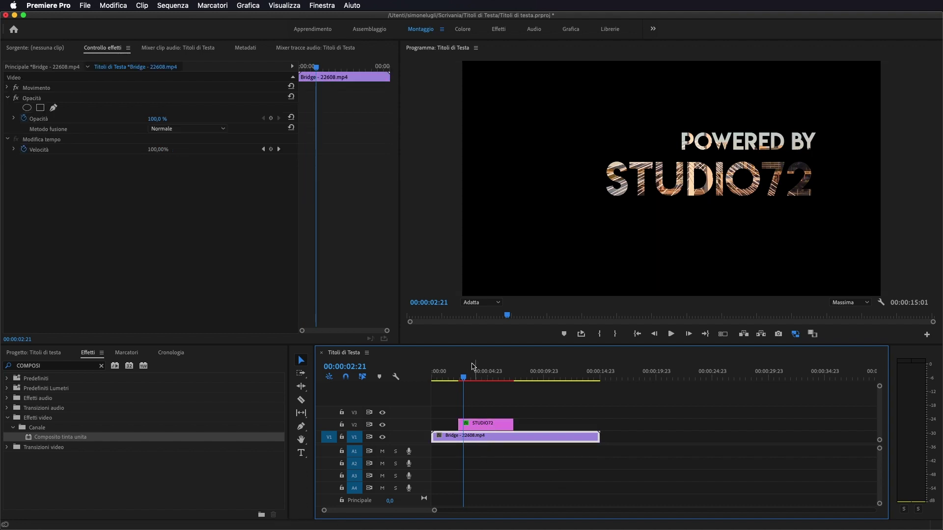
# Step: Duplicate the bridge clip onto V3 and trim its end to match the STUDIO72 clip
pyautogui.moveTo(463, 377); pyautogui.dragTo(433, 379)
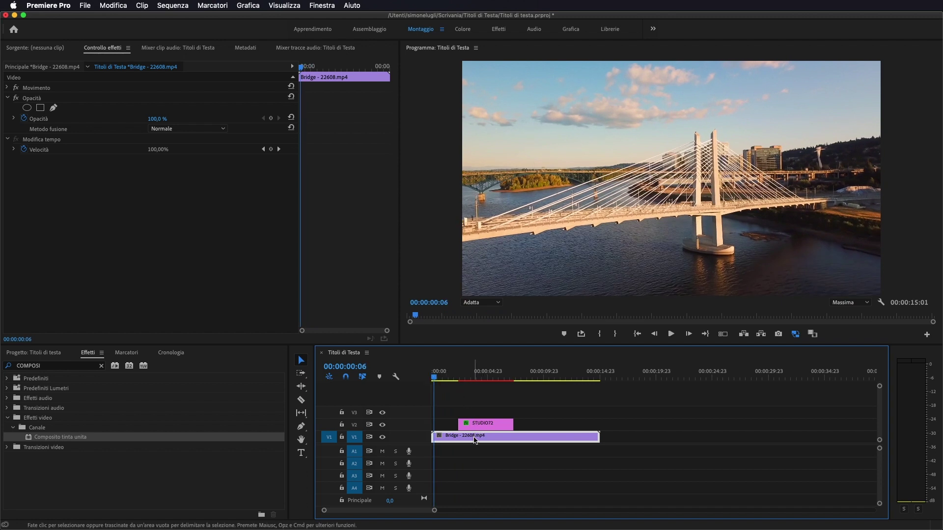
pyautogui.moveTo(475, 437)
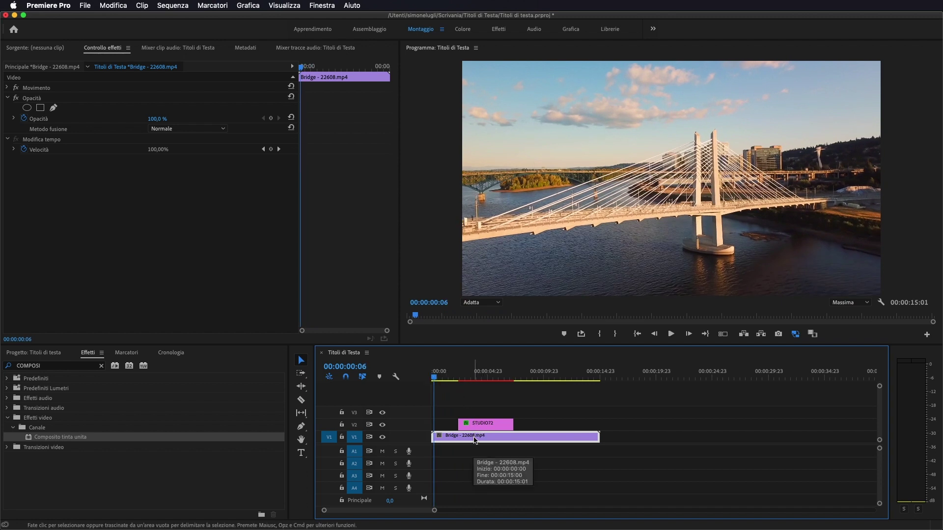
pyautogui.moveTo(475, 441)
pyautogui.mouseDown()
pyautogui.moveTo(468, 412)
pyautogui.moveTo(483, 412)
pyautogui.mouseUp()
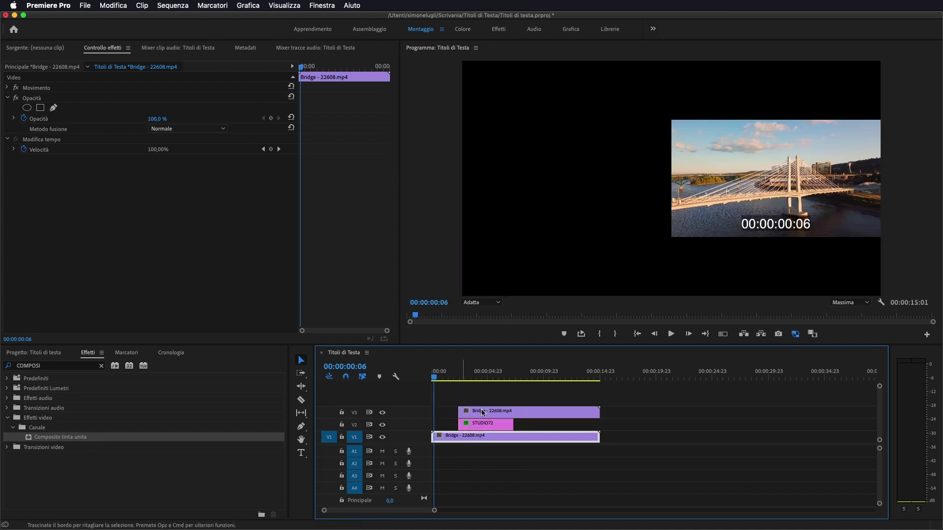
pyautogui.moveTo(599, 411); pyautogui.dragTo(513, 409)
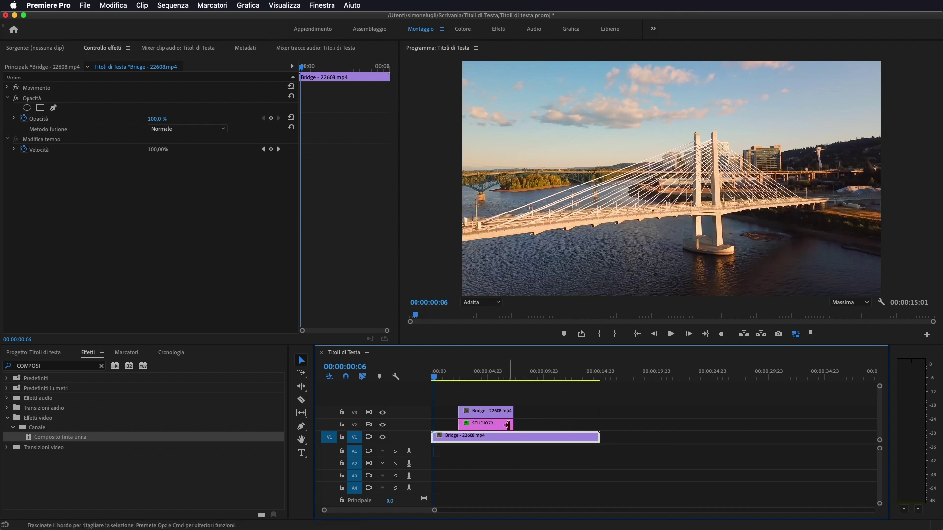
# Step: Keyframe the V3 bridge copy's Opacità down to 9% and preview the dimmed result
pyautogui.click(453, 377)
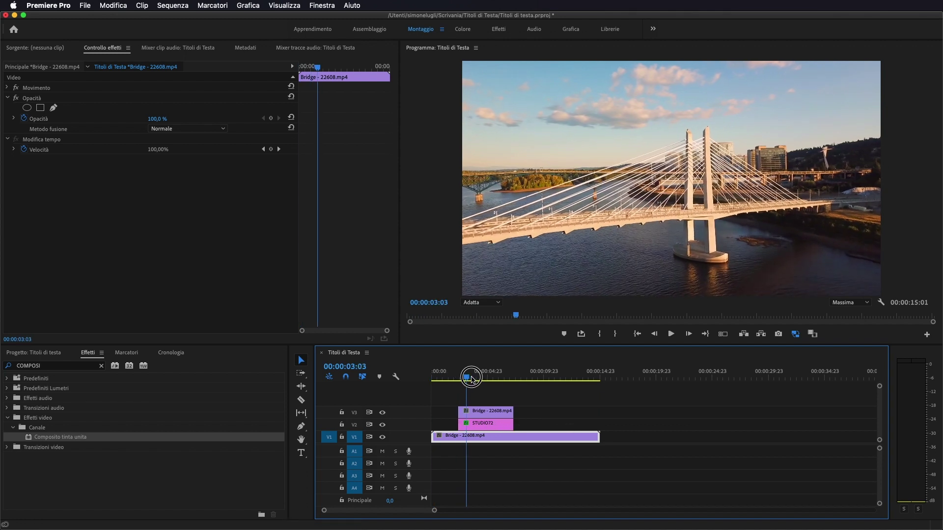
pyautogui.moveTo(457, 378); pyautogui.dragTo(472, 377)
pyautogui.click(486, 412)
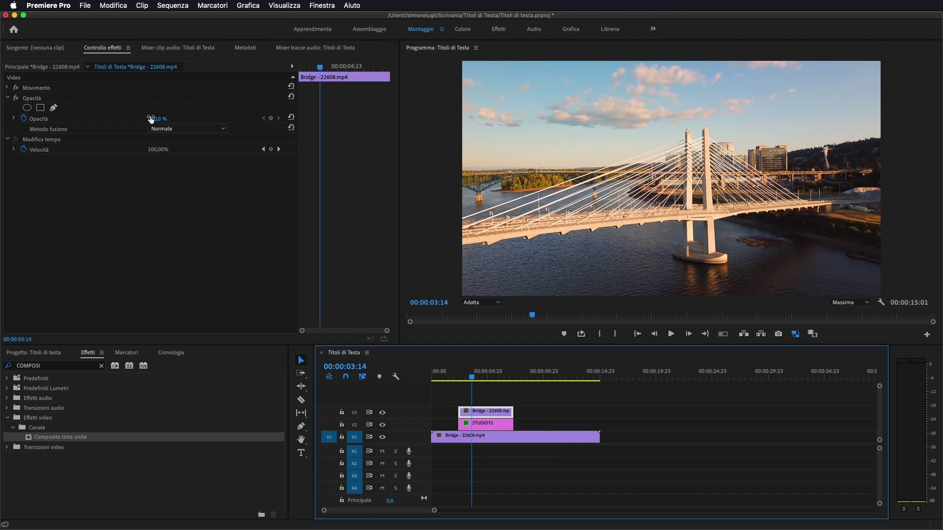
pyautogui.moveTo(155, 119); pyautogui.dragTo(116, 119)
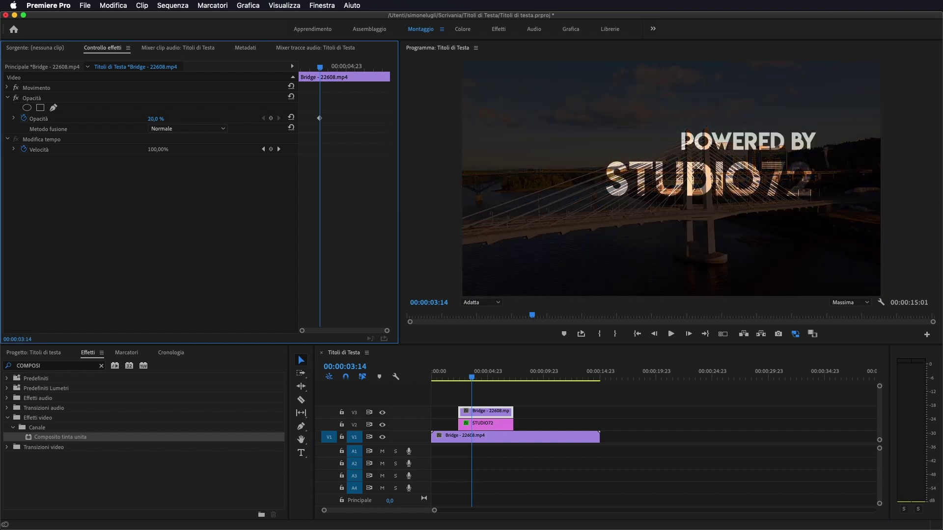
pyautogui.moveTo(155, 119); pyautogui.dragTo(152, 118)
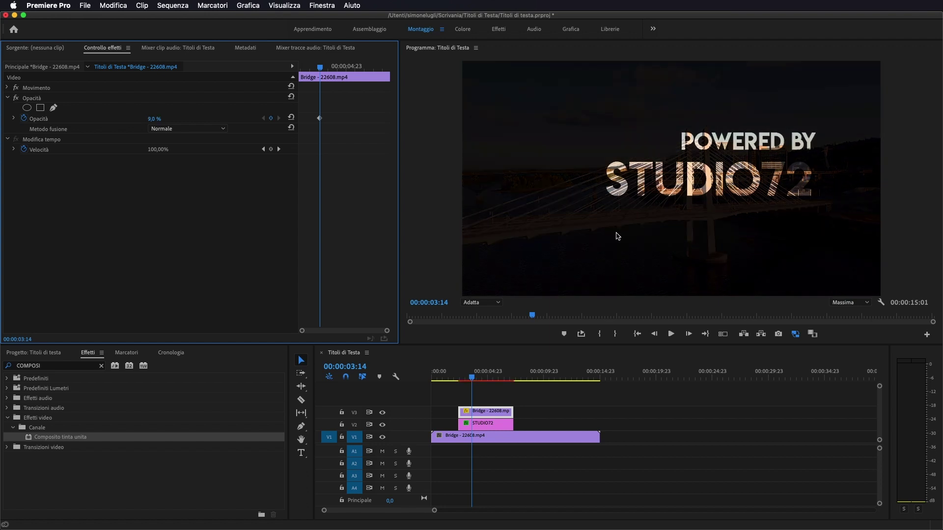
pyautogui.moveTo(467, 376)
pyautogui.mouseDown()
pyautogui.moveTo(453, 377)
pyautogui.moveTo(468, 376)
pyautogui.mouseUp()
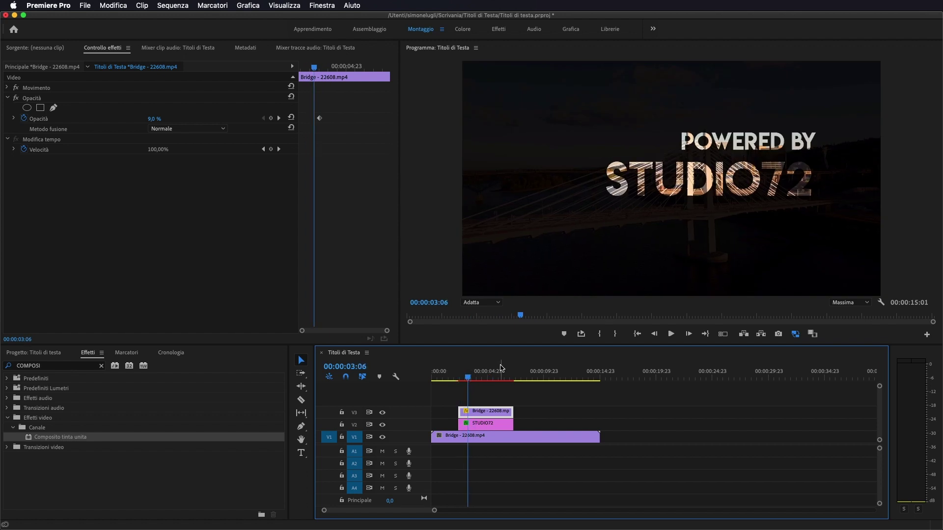
pyautogui.click(44, 354)
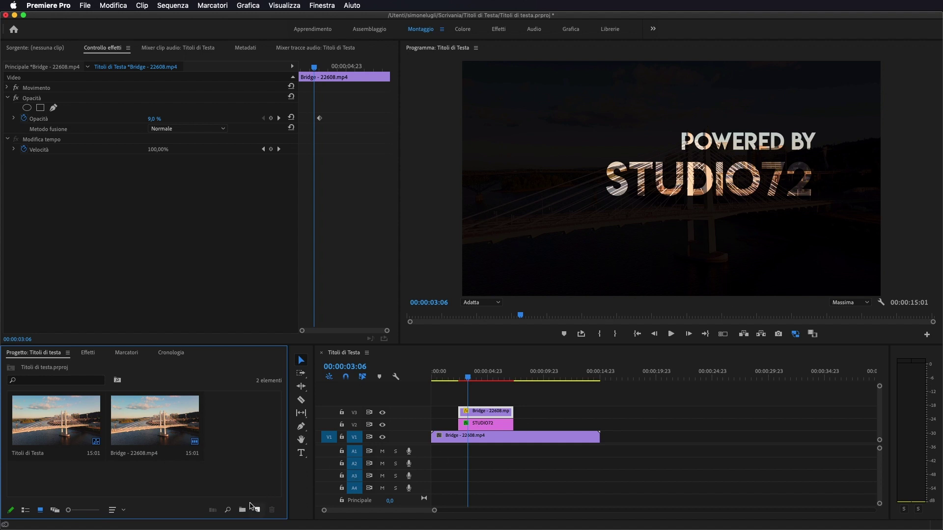
# Step: Create a new adjustment layer and place it on V4 above the title
pyautogui.click(258, 510)
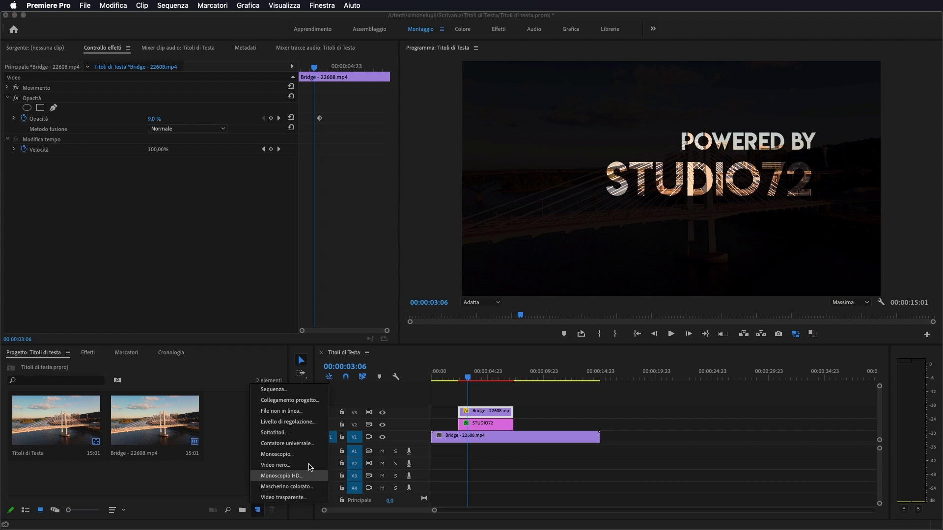
pyautogui.click(292, 422)
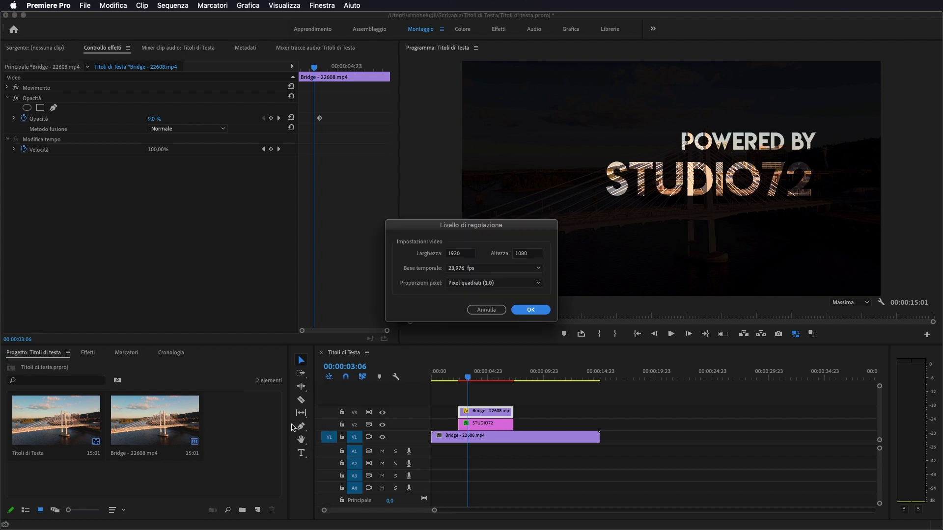
pyautogui.click(531, 311)
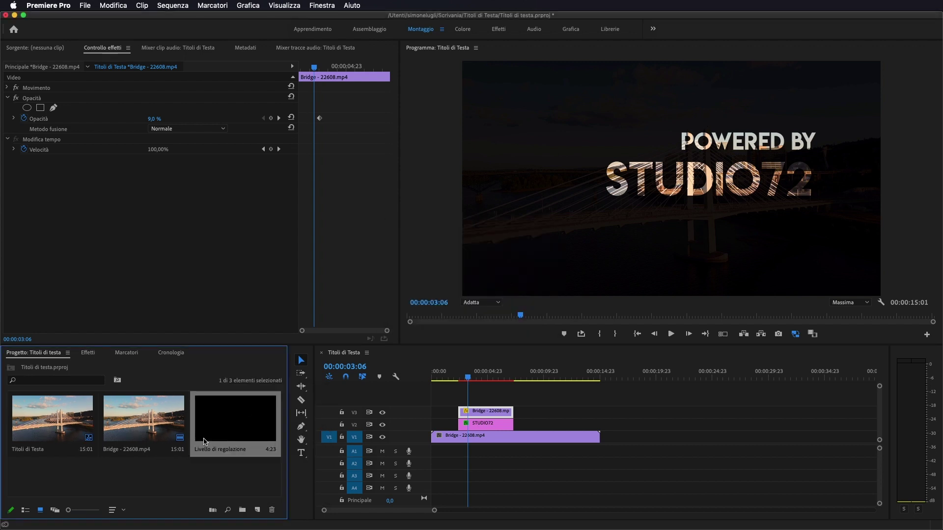
pyautogui.moveTo(206, 441); pyautogui.dragTo(460, 401)
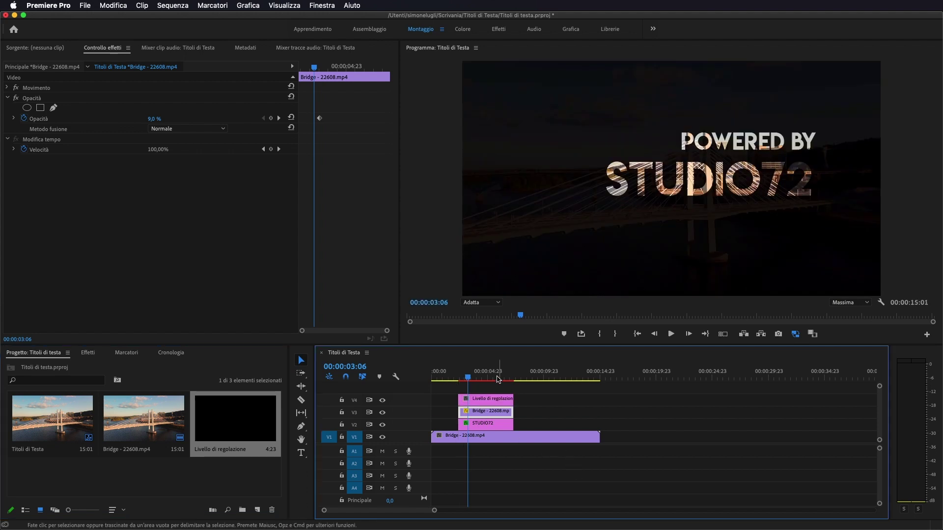
# Step: Inspect the STUDIO72 title, the dimmed Bridge copy and the adjustment layer in Effect Controls
pyautogui.click(491, 425)
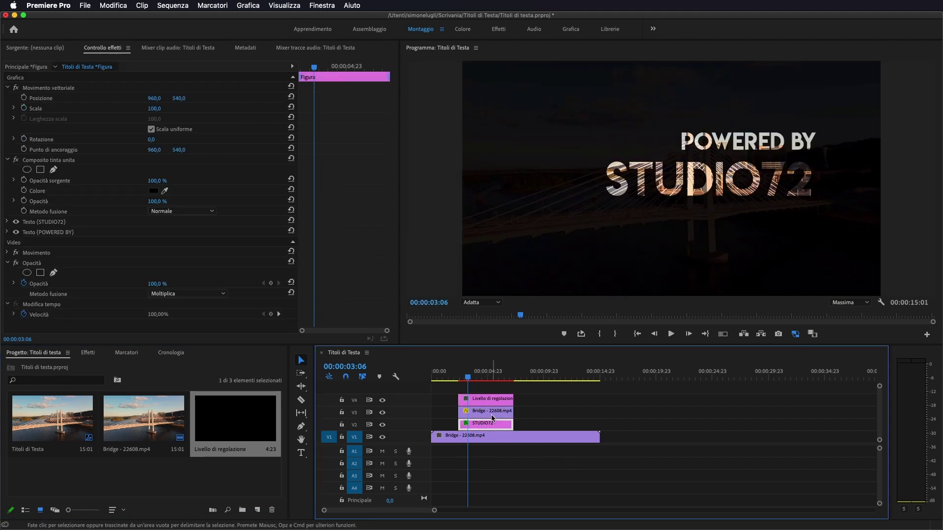
pyautogui.click(493, 414)
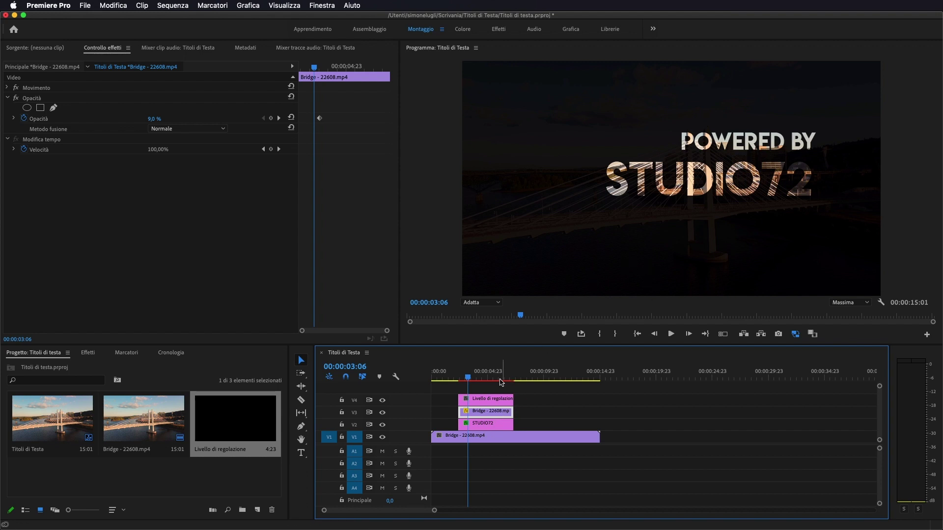
pyautogui.click(484, 399)
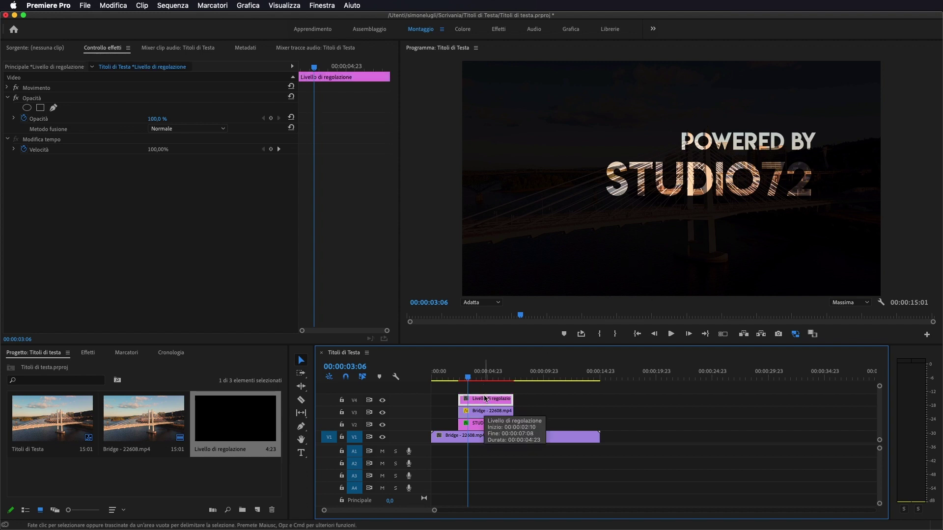
# Step: Find the Tinta effect with a 'tinta' search and apply it to the adjustment layer
pyautogui.click(87, 353)
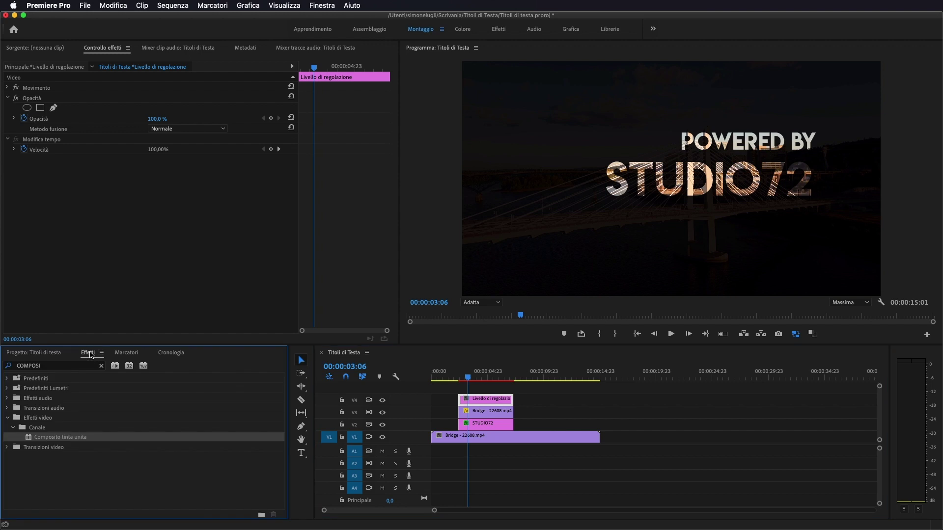
pyautogui.click(69, 365)
pyautogui.write('tinta')
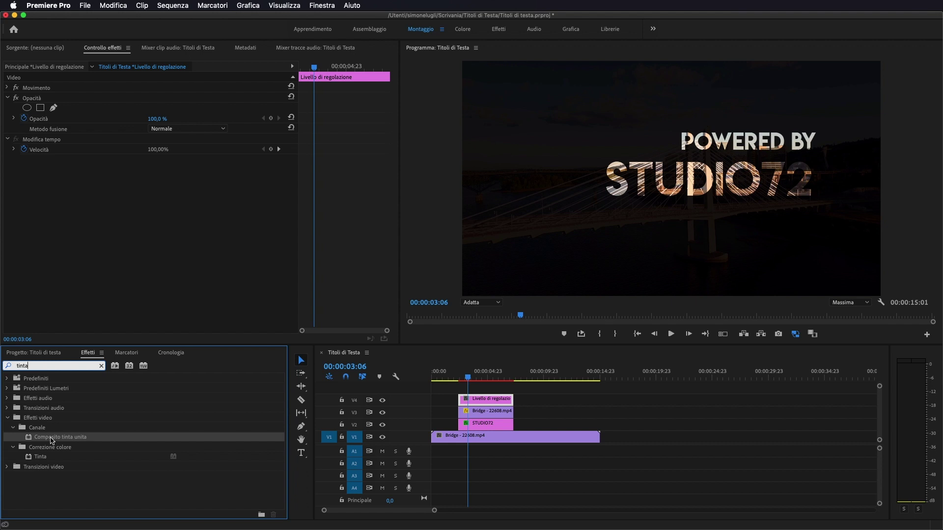
pyautogui.click(40, 457)
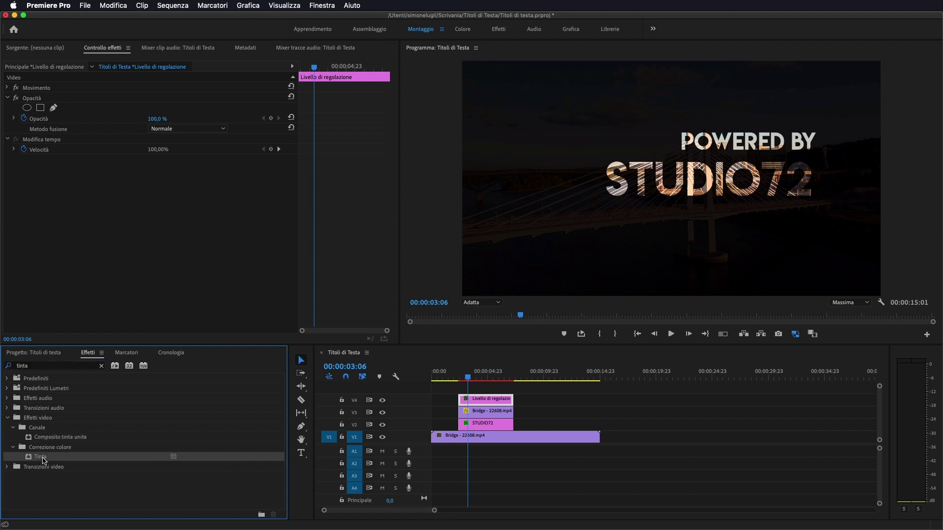
pyautogui.moveTo(45, 462); pyautogui.dragTo(492, 403)
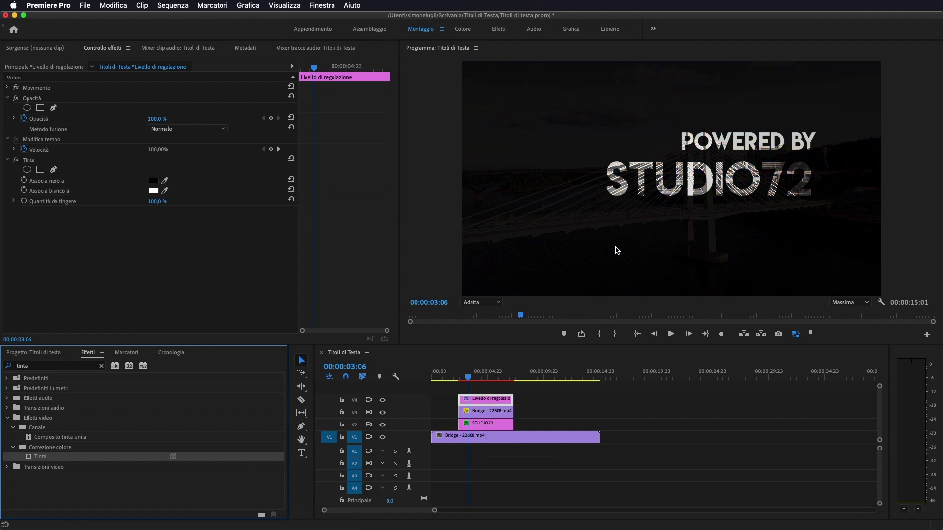
# Step: Map Tinta's dark tones to orange E98018 and set its blend mode to Luce soffusa
pyautogui.click(153, 182)
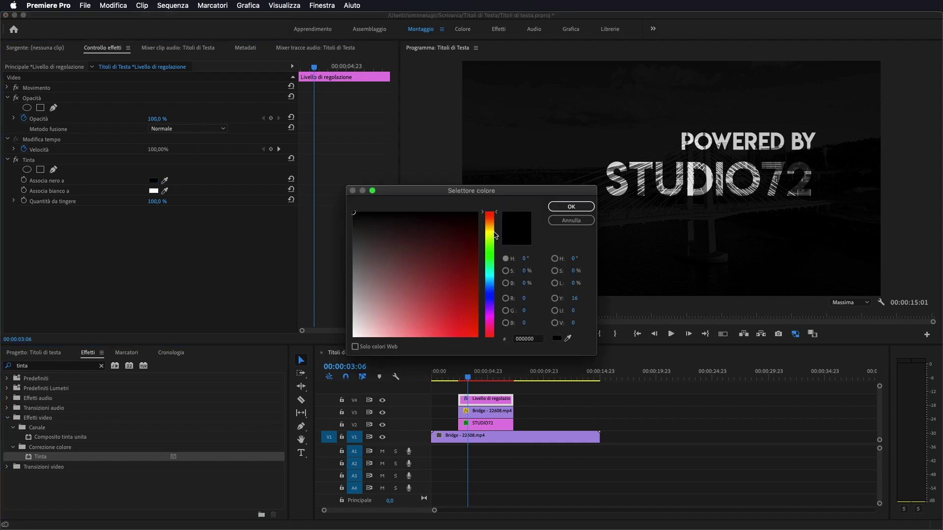
pyautogui.moveTo(495, 234); pyautogui.dragTo(490, 222)
pyautogui.moveTo(460, 253); pyautogui.dragTo(468, 329)
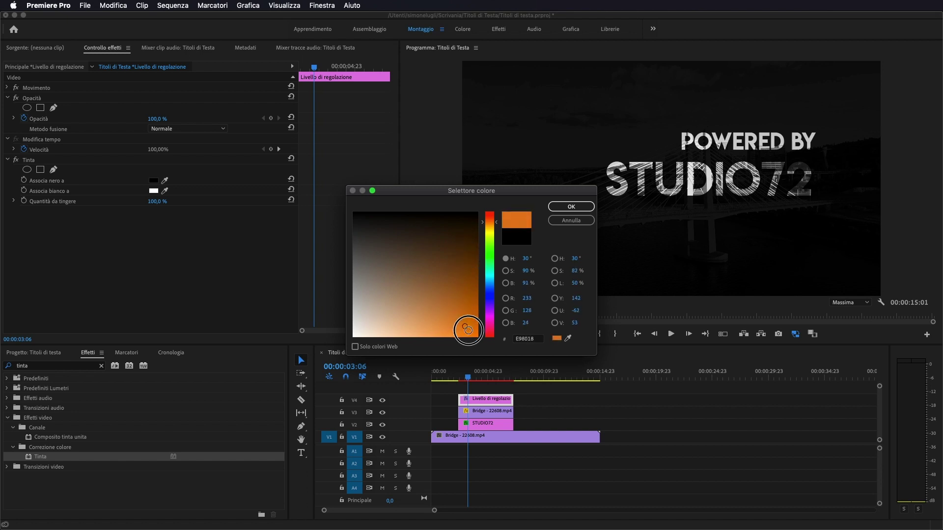
pyautogui.click(571, 206)
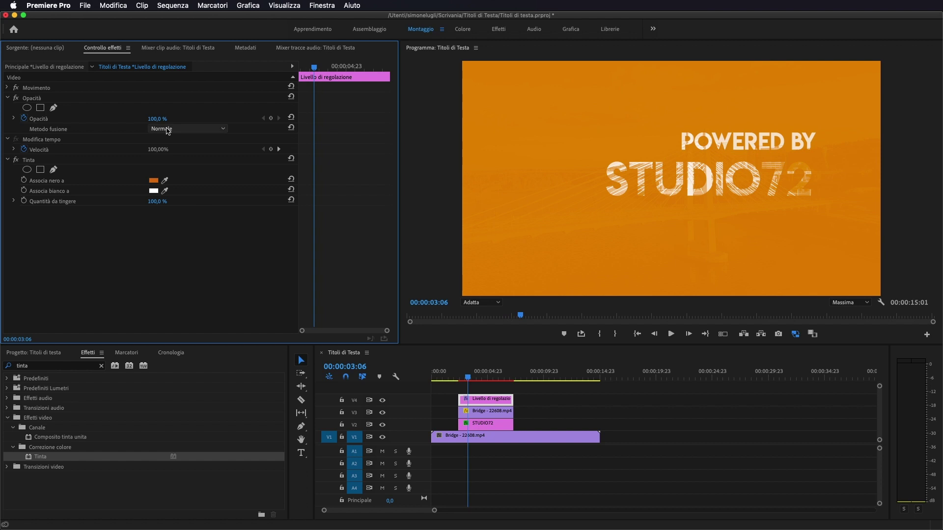
pyautogui.click(168, 129)
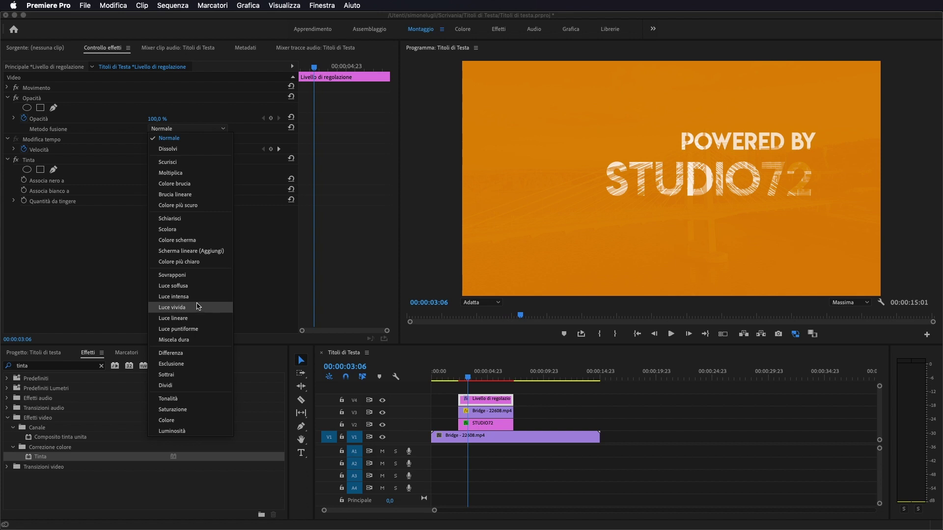
pyautogui.click(190, 287)
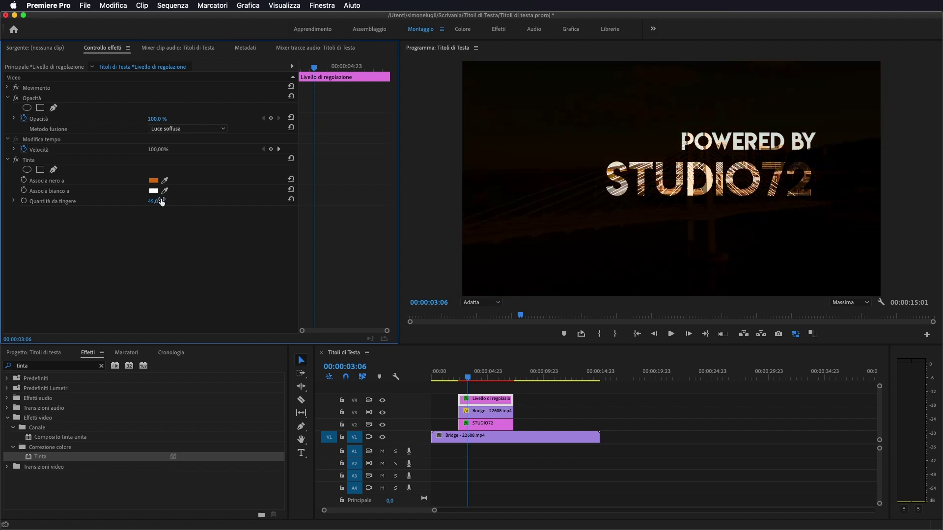
pyautogui.click(464, 377)
pyautogui.moveTo(466, 380)
pyautogui.mouseDown()
pyautogui.moveTo(490, 379)
pyautogui.moveTo(461, 378)
pyautogui.moveTo(478, 379)
pyautogui.mouseUp()
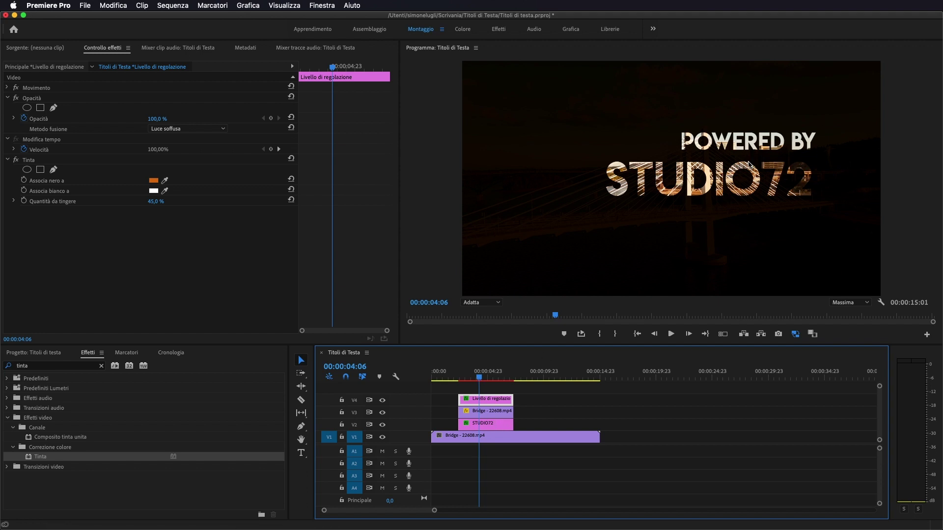
pyautogui.moveTo(479, 378)
pyautogui.mouseDown()
pyautogui.moveTo(461, 379)
pyautogui.moveTo(477, 381)
pyautogui.mouseUp()
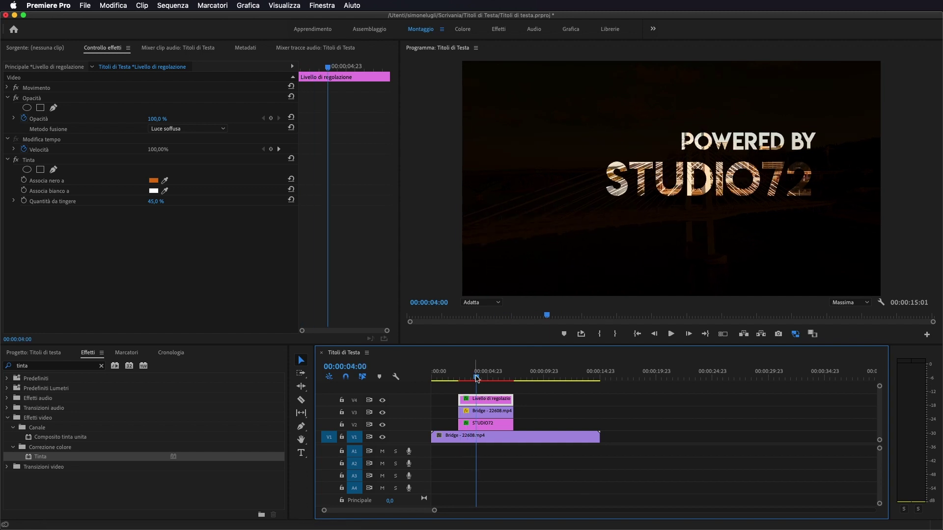
# Step: Select the STUDIO72 graphic and expand its STUDIO72 and POWERED BY text properties
pyautogui.click(494, 426)
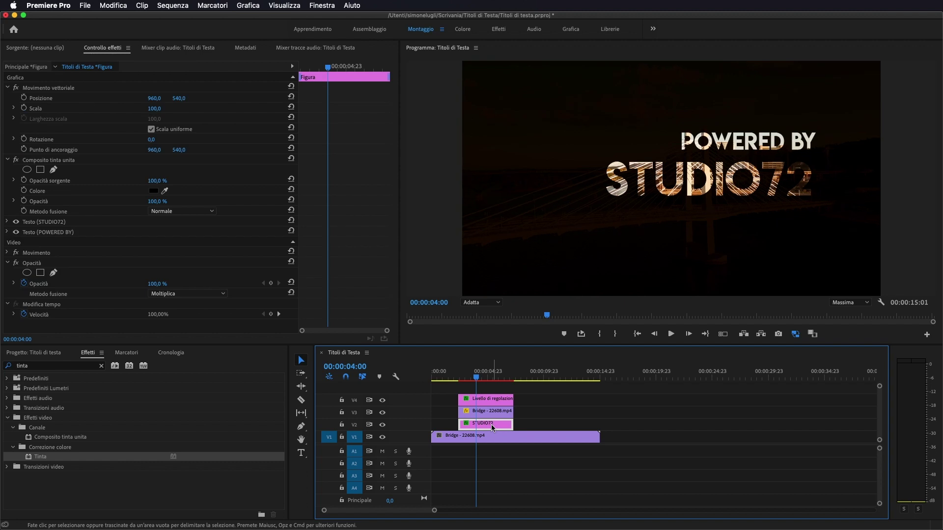
pyautogui.click(8, 222)
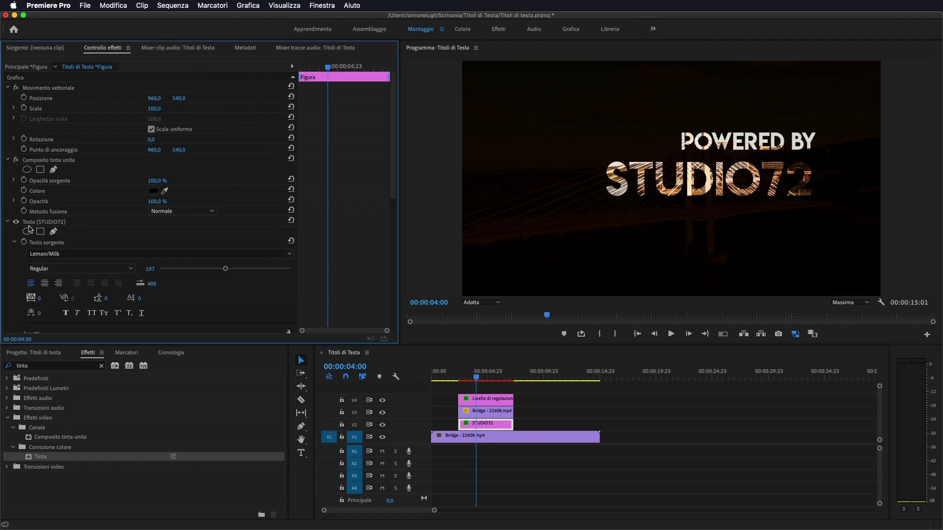
pyautogui.scroll(-5, 116, 222)
pyautogui.scroll(-2, 47, 259)
pyautogui.scroll(-5, 48, 259)
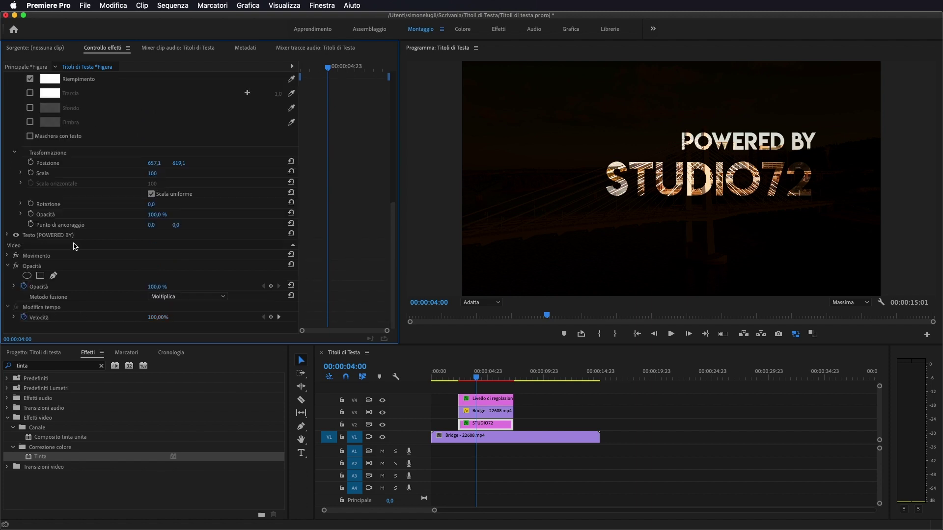
pyautogui.click(7, 235)
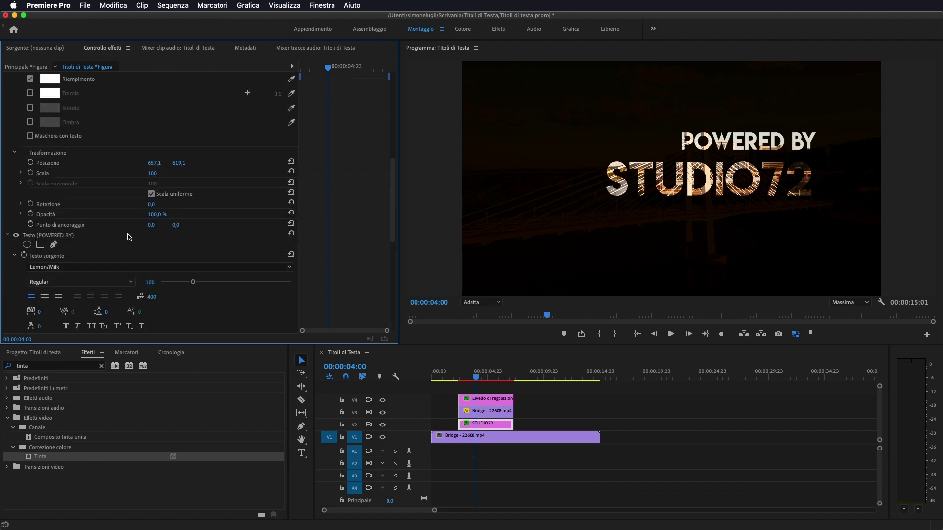
pyautogui.scroll(-1, 137, 242)
pyautogui.scroll(-2, 137, 242)
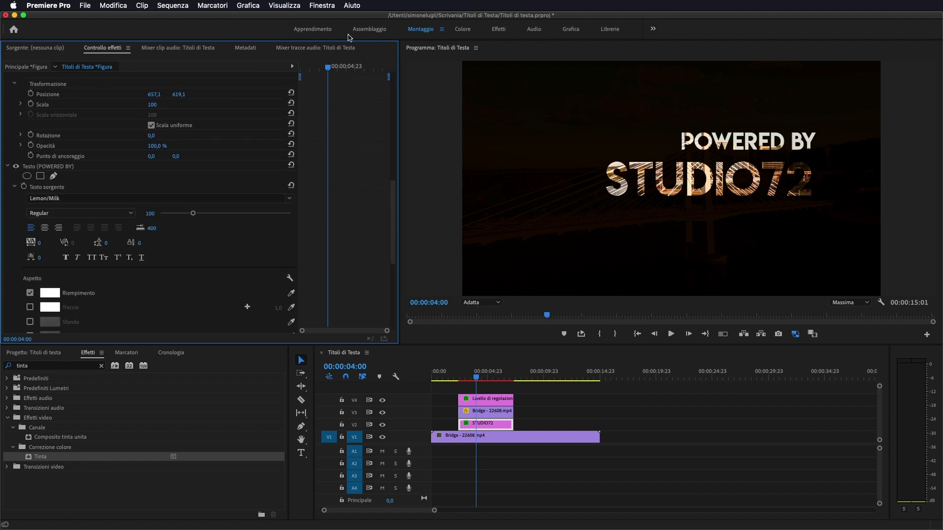
# Step: At 00:00:02:23, add a Posizione keyframe for the STUDIO72 text
pyautogui.moveTo(476, 377); pyautogui.dragTo(466, 379)
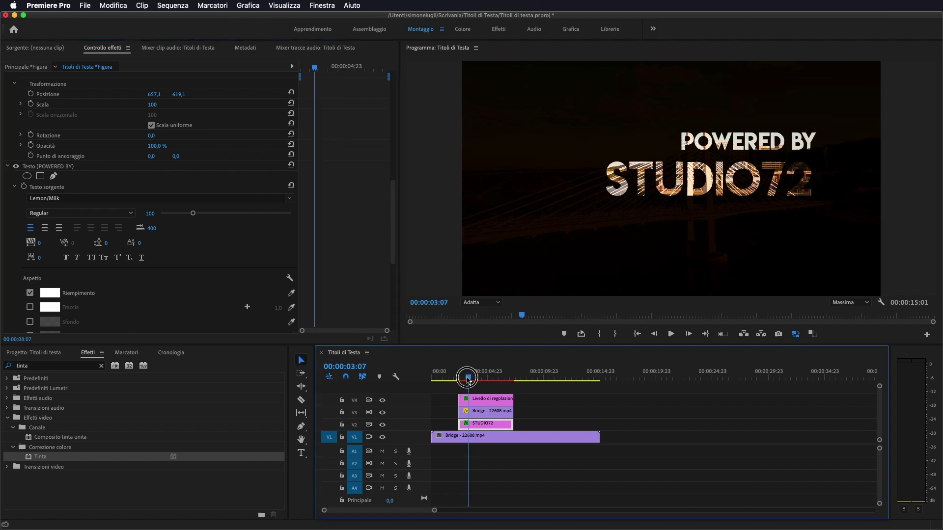
pyautogui.moveTo(467, 379); pyautogui.dragTo(464, 380)
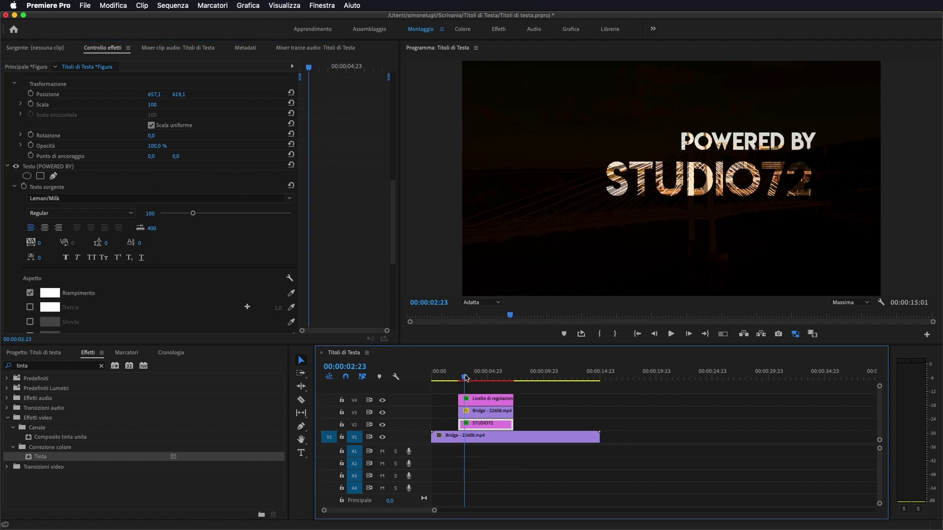
pyautogui.scroll(-1, 259, 261)
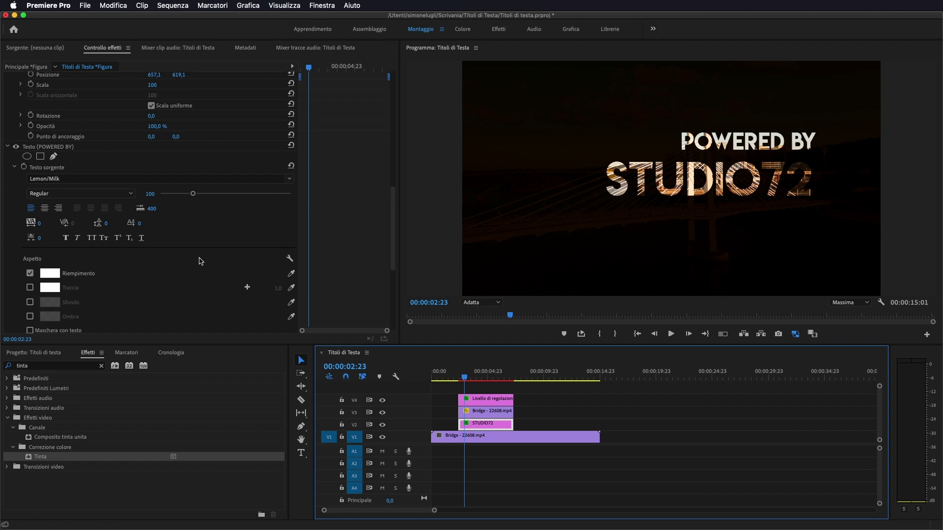
pyautogui.scroll(-3, 231, 261)
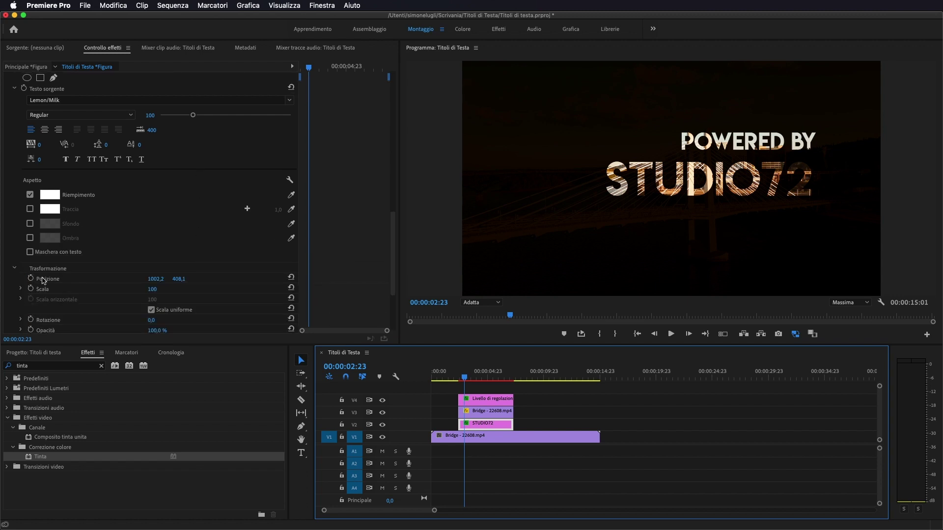
pyautogui.scroll(3, 98, 221)
pyautogui.scroll(3, 67, 171)
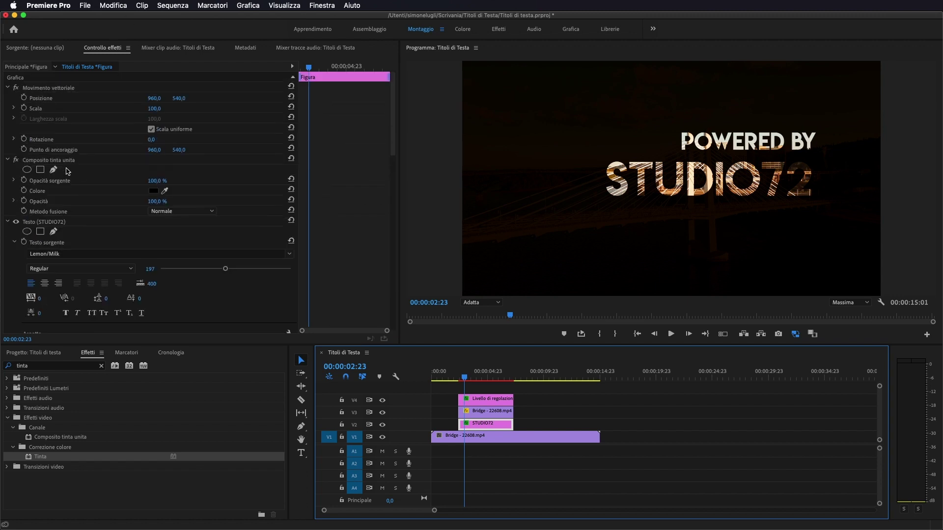
pyautogui.click(8, 87)
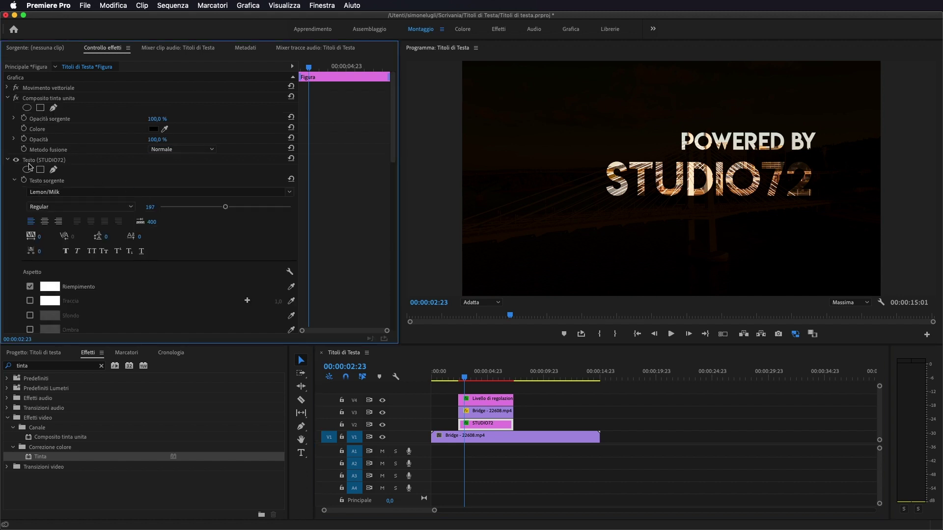
pyautogui.scroll(-3, 168, 225)
pyautogui.scroll(-2, 168, 225)
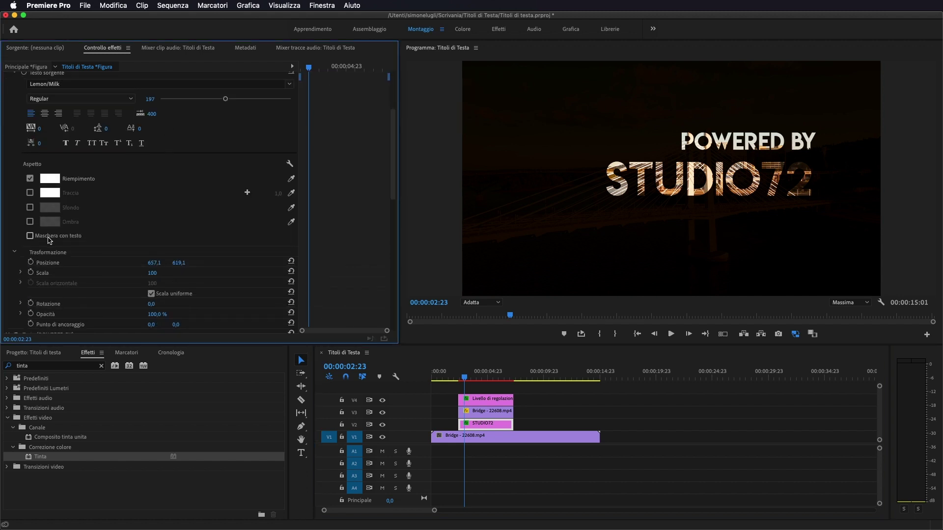
pyautogui.click(31, 263)
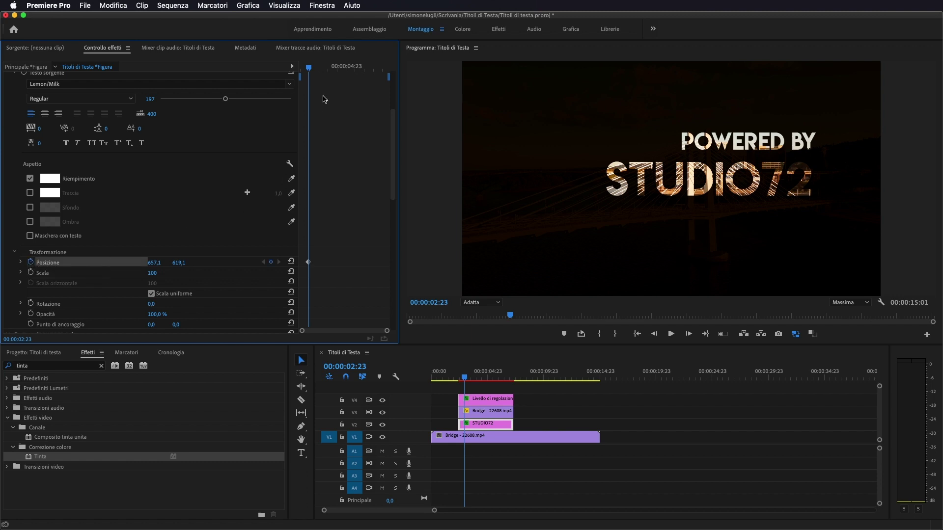
# Step: At 00:00:02:10, scrub STUDIO72 Posizione X to 1922,1, just off the right edge
pyautogui.moveTo(310, 70); pyautogui.dragTo(313, 72)
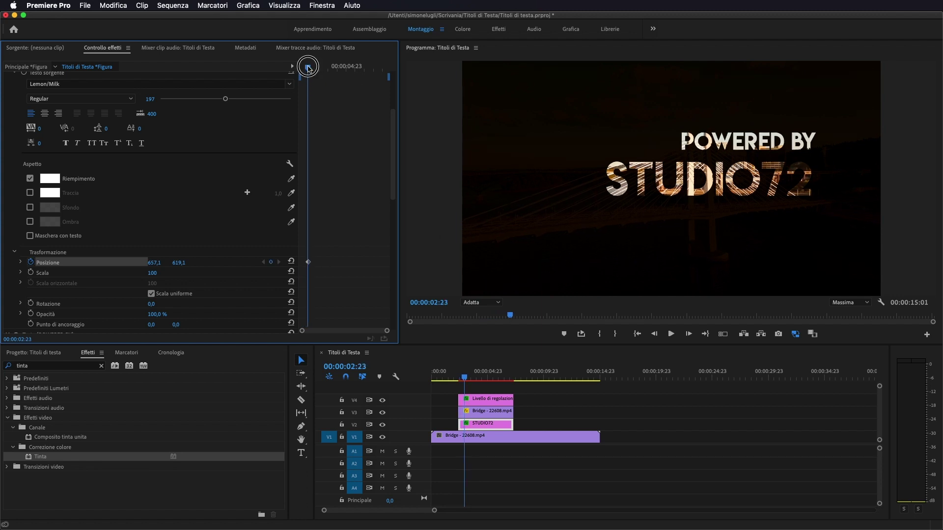
pyautogui.moveTo(309, 70); pyautogui.dragTo(288, 68)
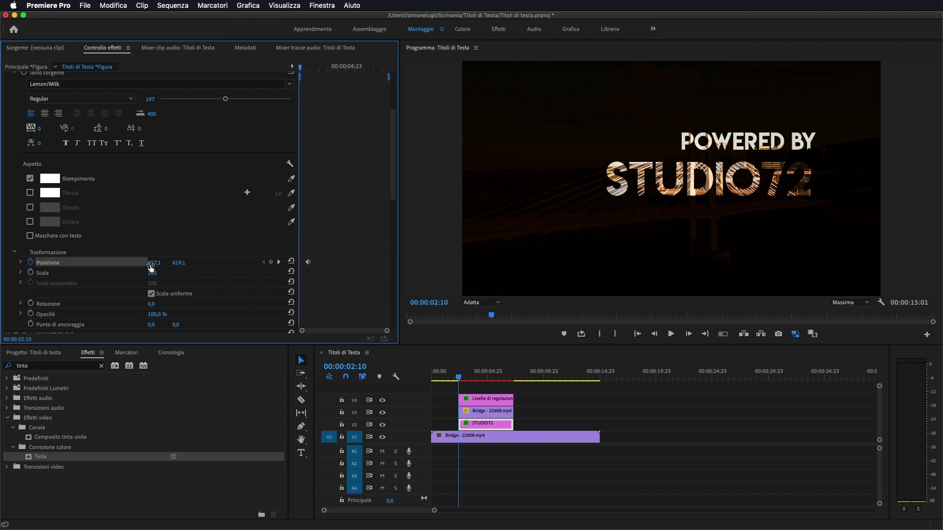
pyautogui.moveTo(154, 263); pyautogui.dragTo(222, 262)
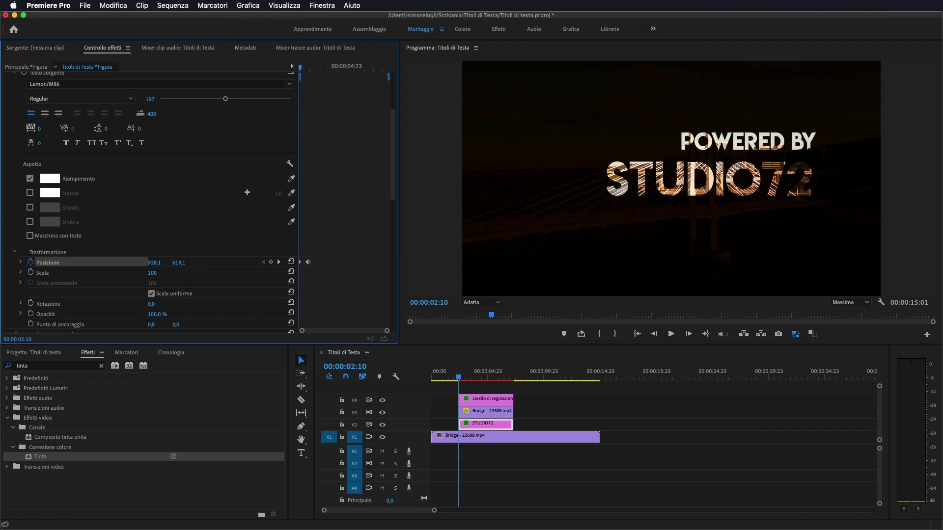
pyautogui.moveTo(154, 263); pyautogui.dragTo(259, 263)
pyautogui.moveTo(154, 263); pyautogui.dragTo(323, 265)
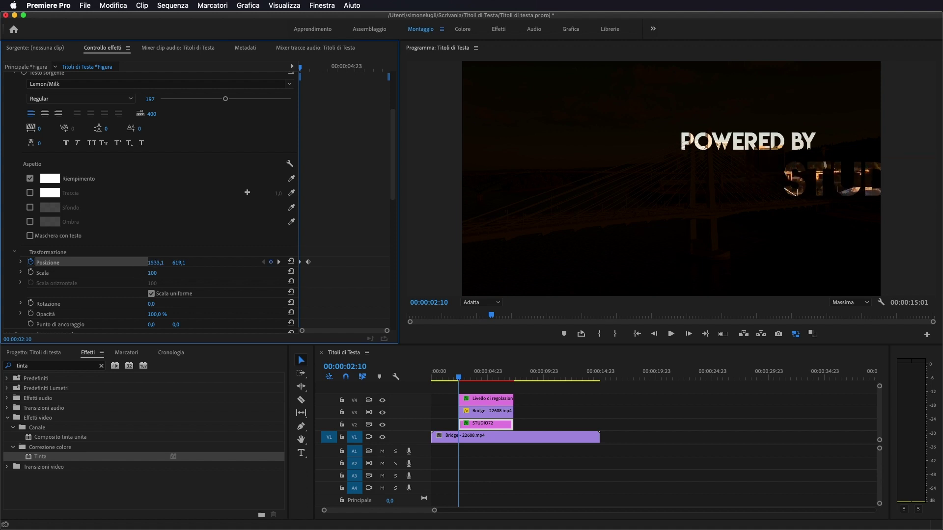
pyautogui.moveTo(155, 263); pyautogui.dragTo(175, 263)
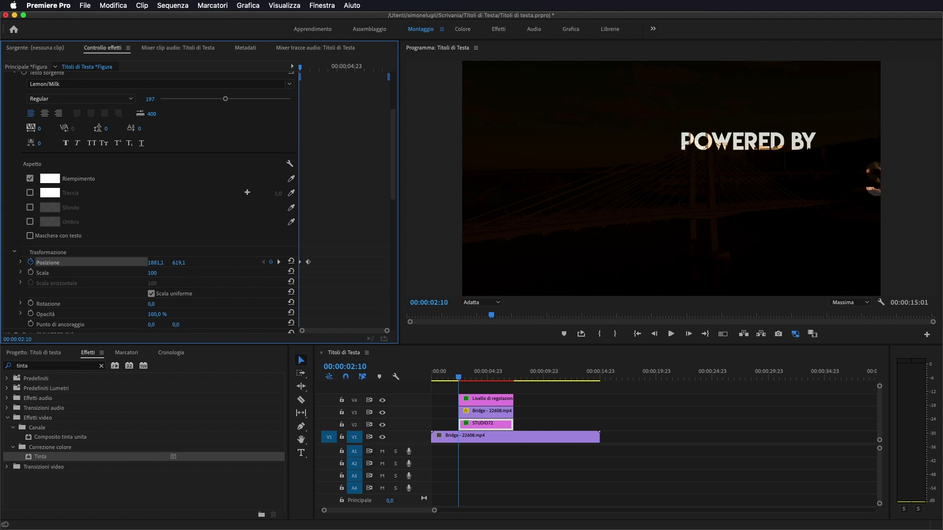
pyautogui.moveTo(156, 262); pyautogui.dragTo(162, 262)
pyautogui.click(122, 266)
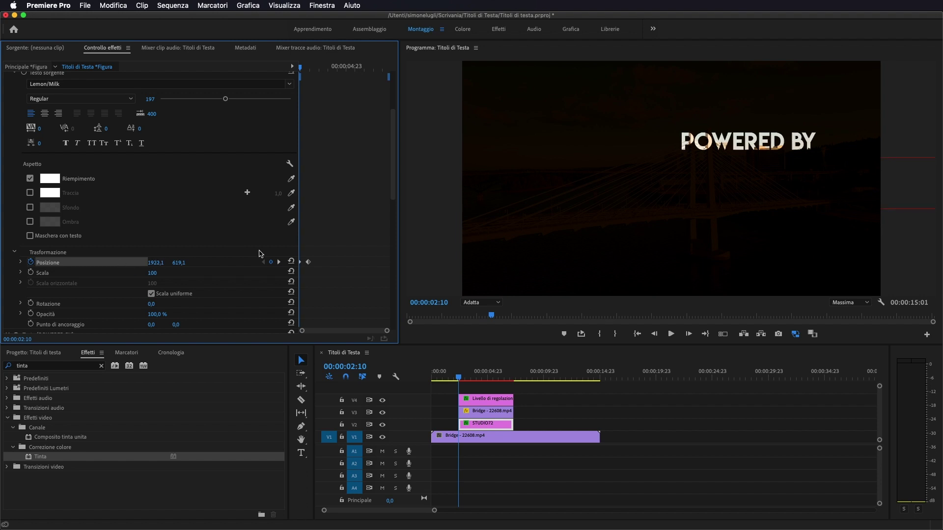
# Step: Return the playhead to the 02:23 keyframe where STUDIO72 sits in place
pyautogui.moveTo(300, 262); pyautogui.dragTo(308, 263)
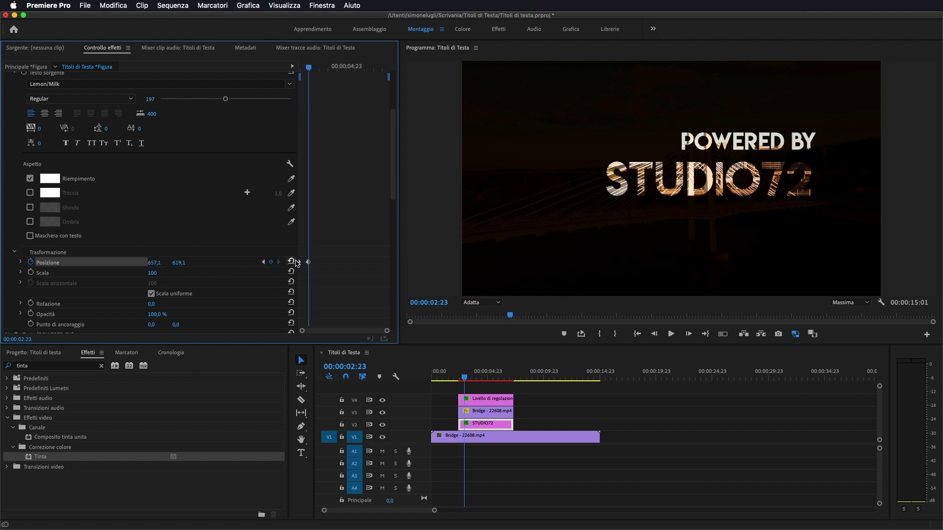
pyautogui.scroll(-2, 324, 265)
pyautogui.scroll(-3, 324, 267)
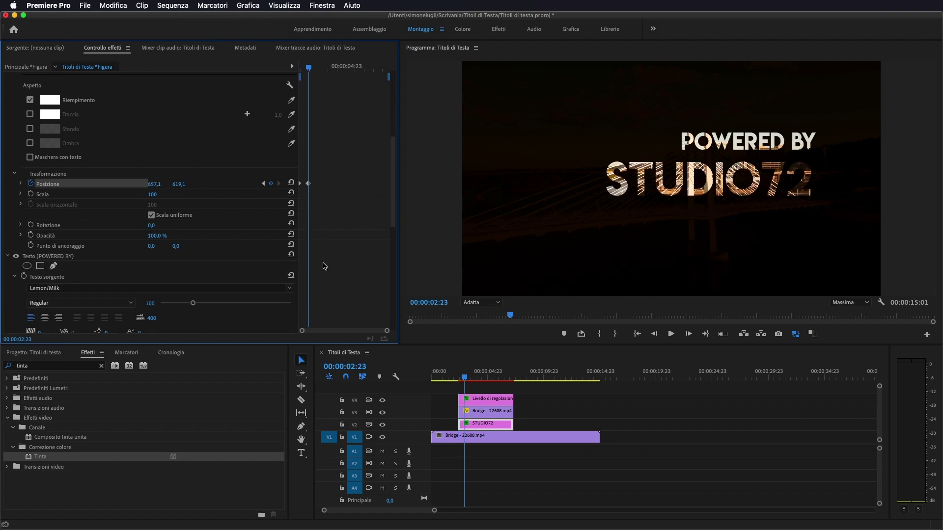
pyautogui.scroll(-3, 333, 236)
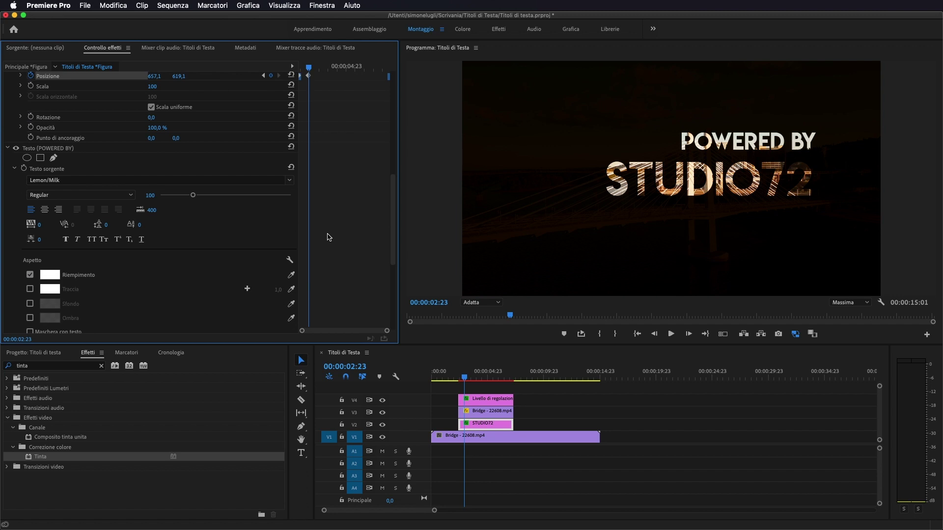
pyautogui.scroll(-3, 332, 238)
# Step: Add a Posizione keyframe for the POWERED BY text at 02:23
pyautogui.scroll(-3, 332, 239)
pyautogui.scroll(-3, 331, 241)
pyautogui.scroll(3, 329, 240)
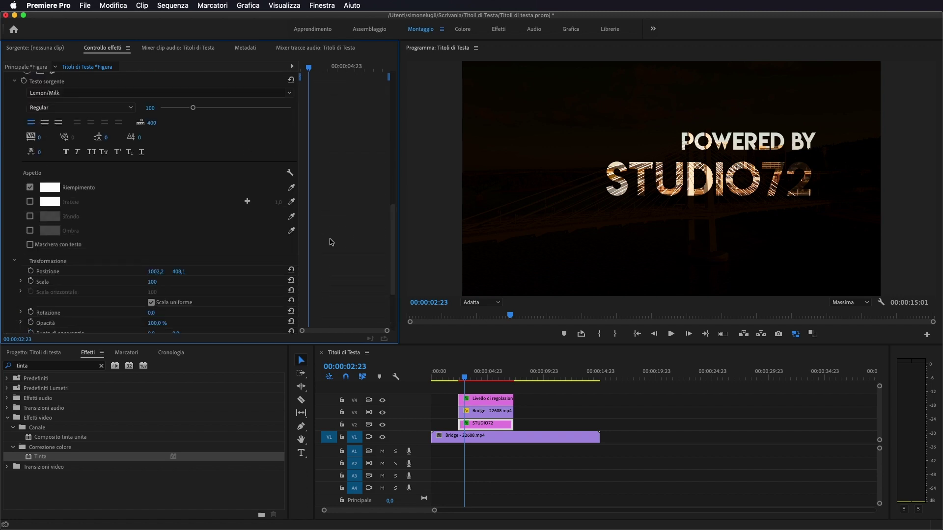
pyautogui.scroll(3, 324, 237)
pyautogui.scroll(3, 322, 236)
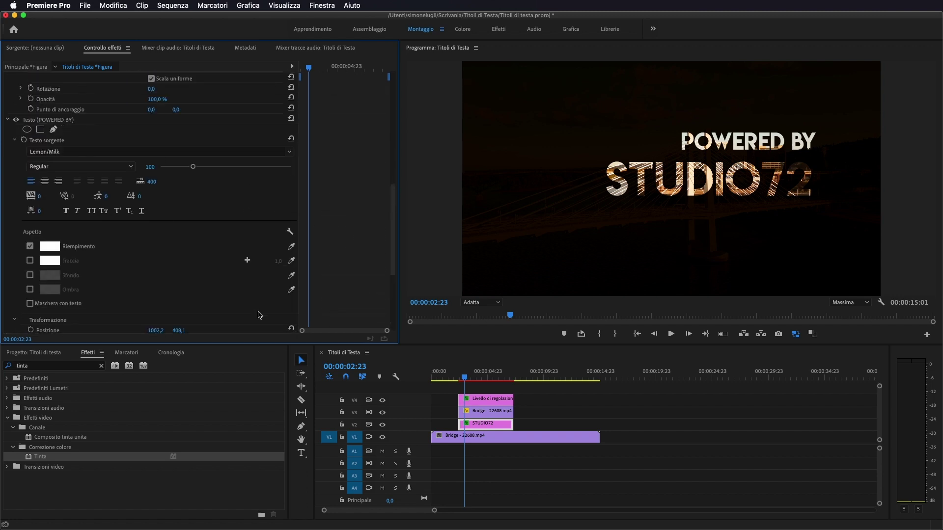
pyautogui.scroll(-2, 270, 255)
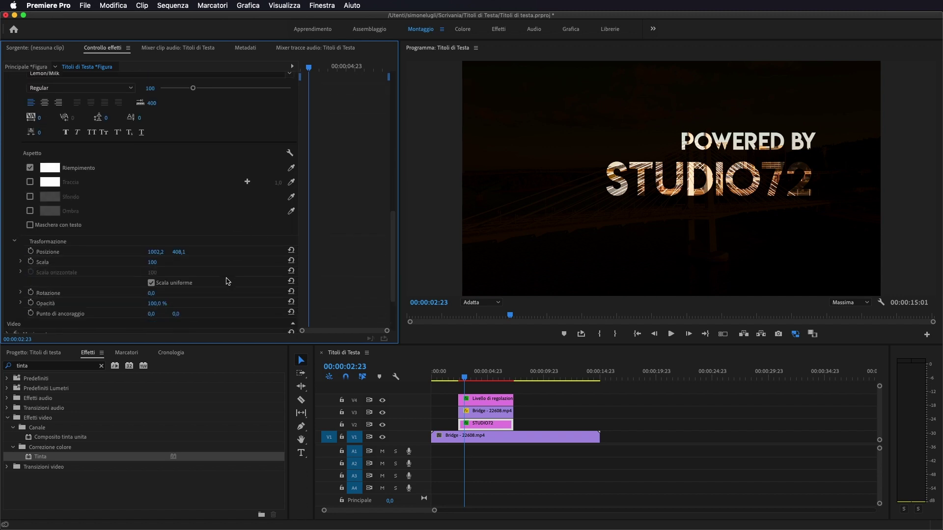
pyautogui.click(30, 252)
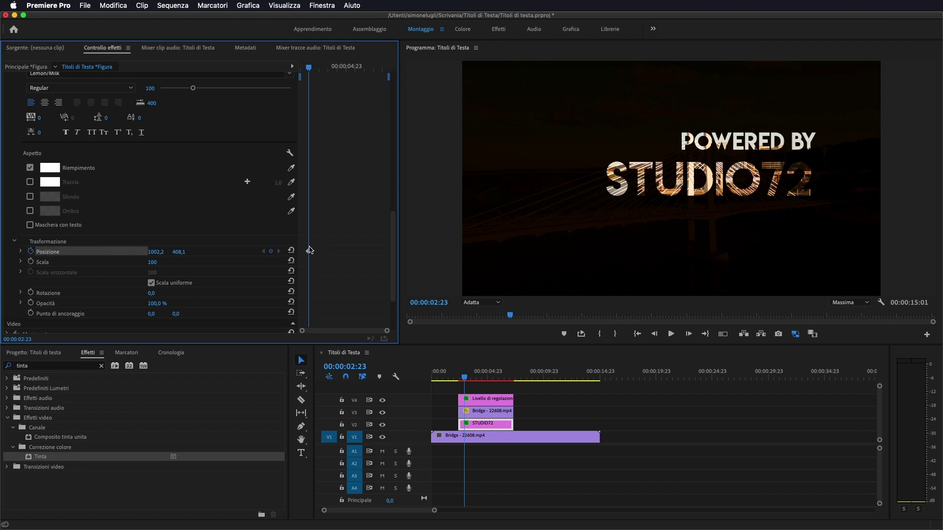
# Step: At 02:10, scrub POWERED BY Posizione X to -633,8, off the left edge, then preview
pyautogui.moveTo(309, 66); pyautogui.dragTo(300, 67)
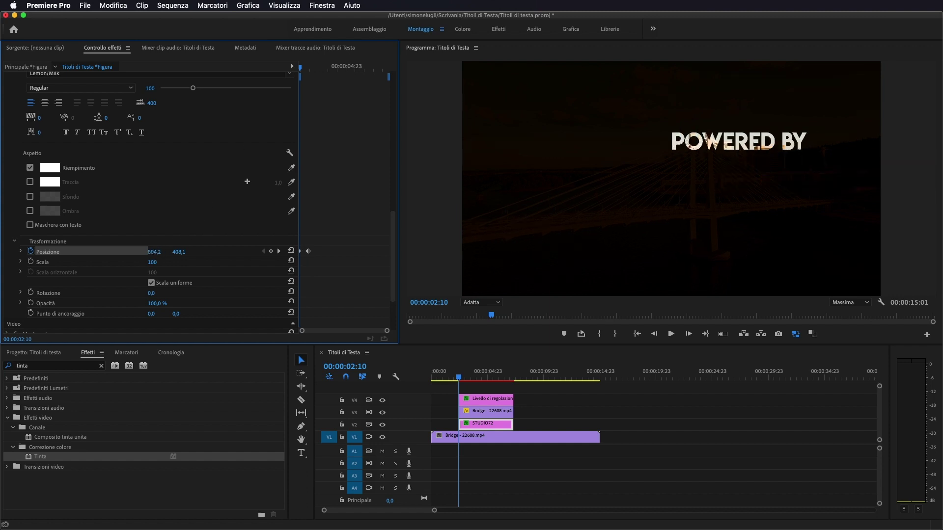
pyautogui.moveTo(155, 252); pyautogui.dragTo(246, 269)
pyautogui.moveTo(154, 251); pyautogui.dragTo(148, 252)
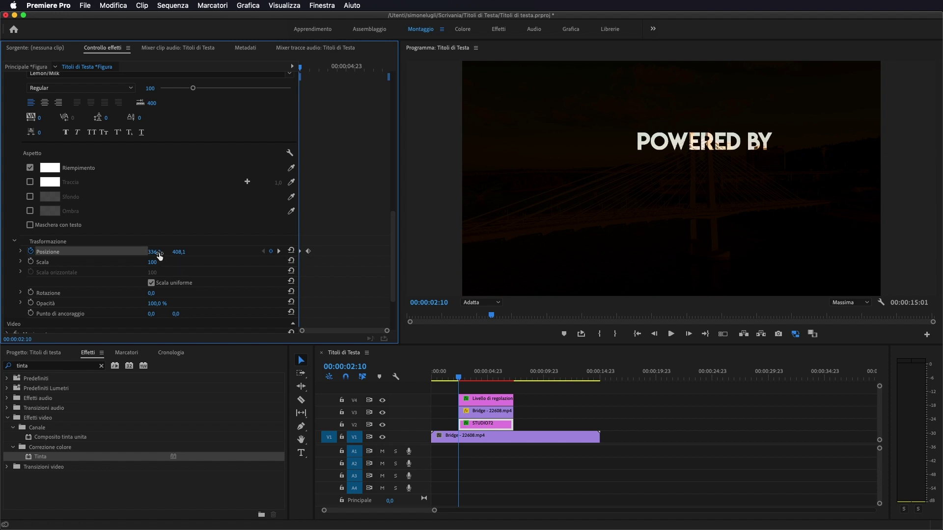
pyautogui.moveTo(155, 252); pyautogui.dragTo(170, 251)
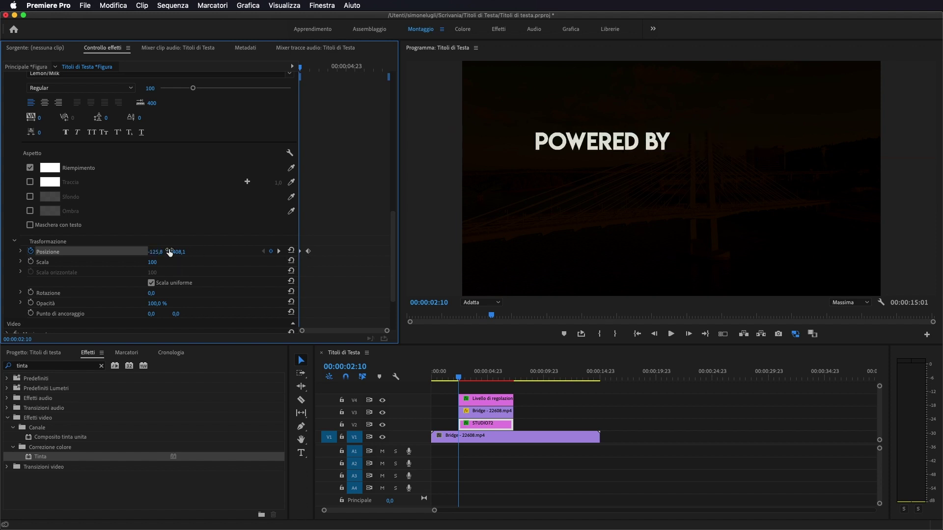
pyautogui.moveTo(160, 252); pyautogui.dragTo(73, 252)
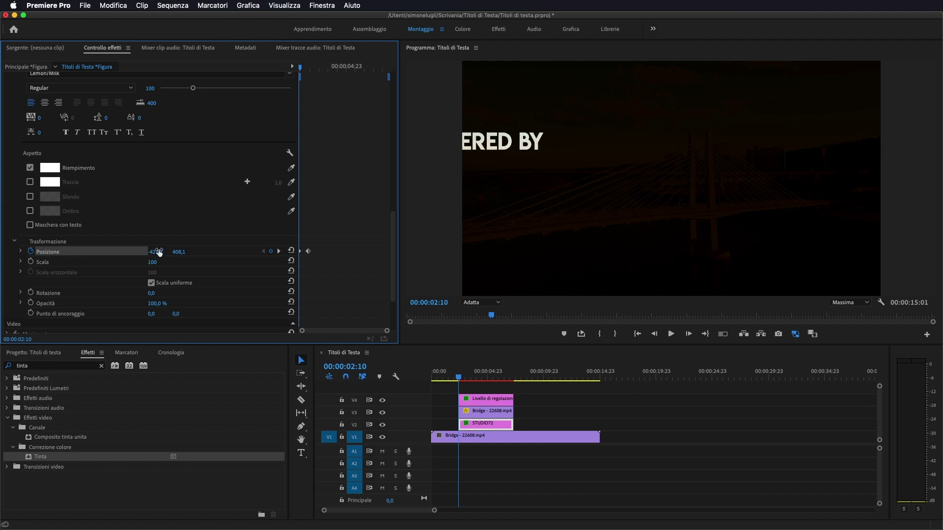
pyautogui.moveTo(156, 252); pyautogui.dragTo(73, 253)
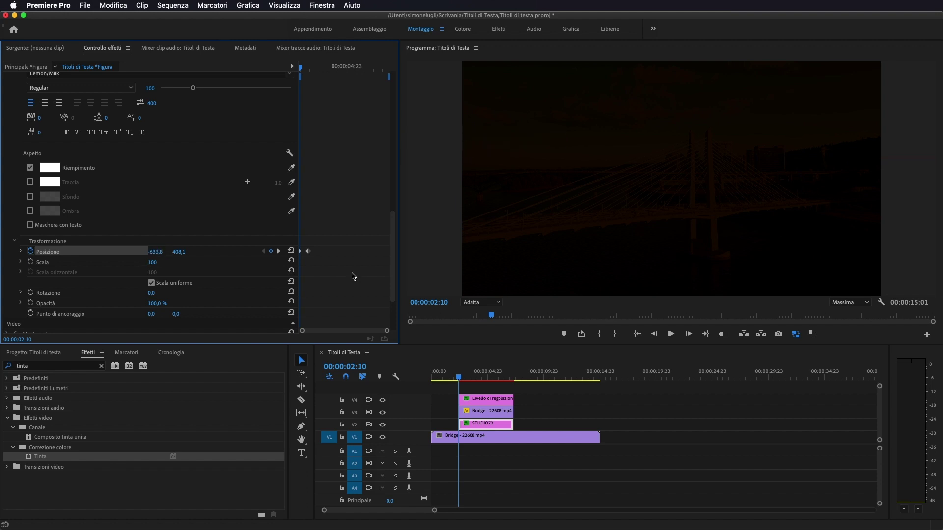
pyautogui.moveTo(303, 67); pyautogui.dragTo(379, 79)
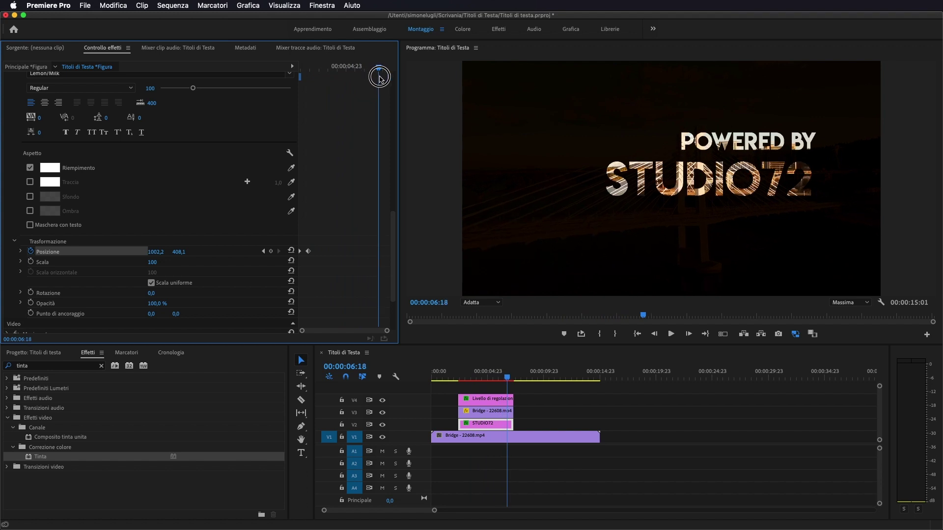
pyautogui.moveTo(380, 79); pyautogui.dragTo(380, 78)
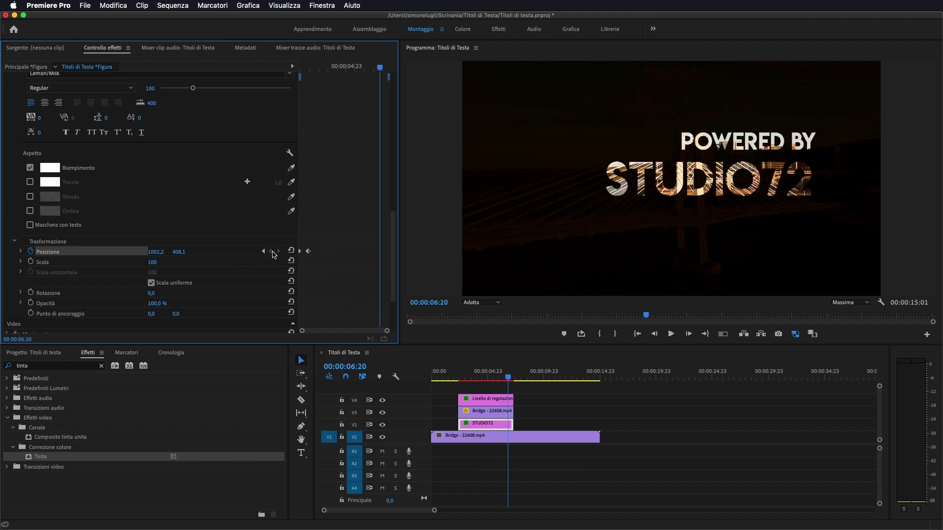
# Step: Add a hold Posizione keyframe at 06:20, then set STUDIO72 X to 1922,1 at 07:08
pyautogui.scroll(5, 297, 227)
pyautogui.scroll(3, 295, 228)
pyautogui.scroll(3, 294, 227)
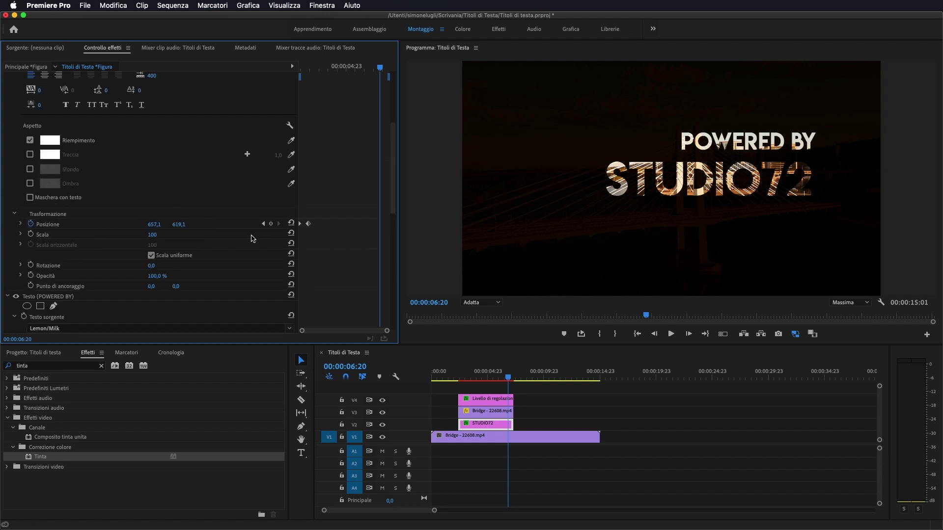
pyautogui.click(270, 224)
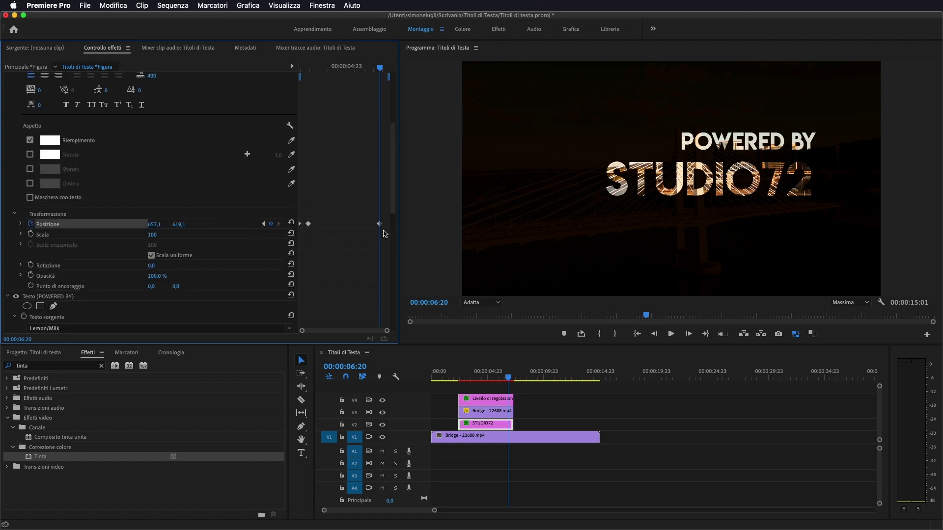
pyautogui.scroll(-1, 378, 236)
pyautogui.moveTo(381, 69); pyautogui.dragTo(390, 70)
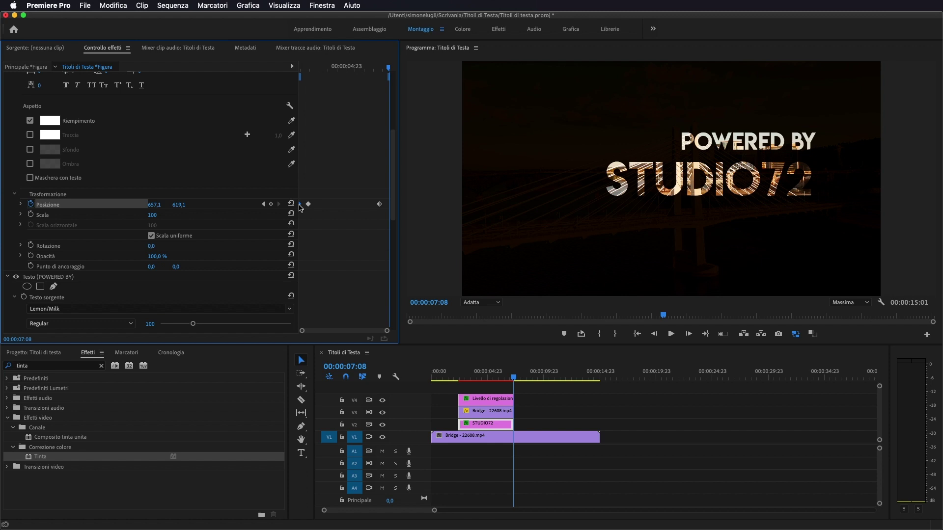
pyautogui.write('1922,1')
pyautogui.press('Return')
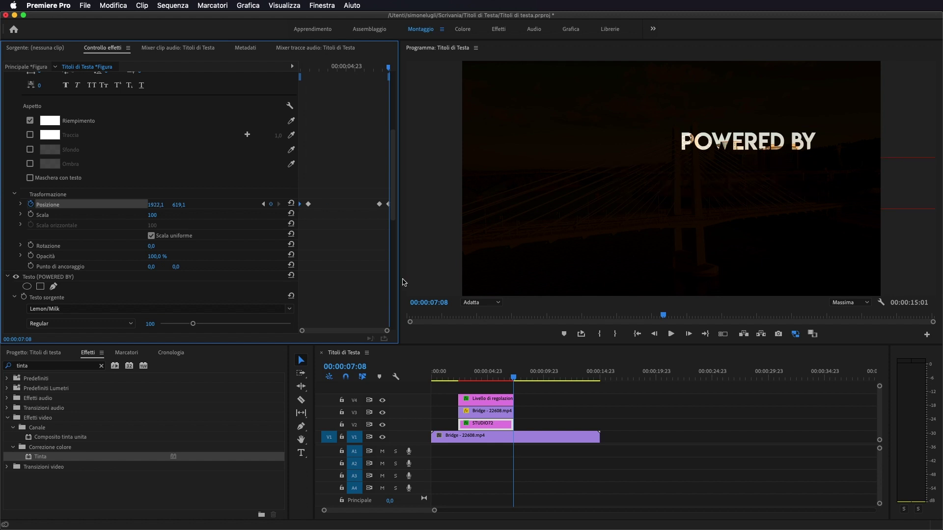
# Step: Scrub the timeline to preview the titles' slide animation
pyautogui.scroll(2, 378, 258)
pyautogui.scroll(-1, 364, 249)
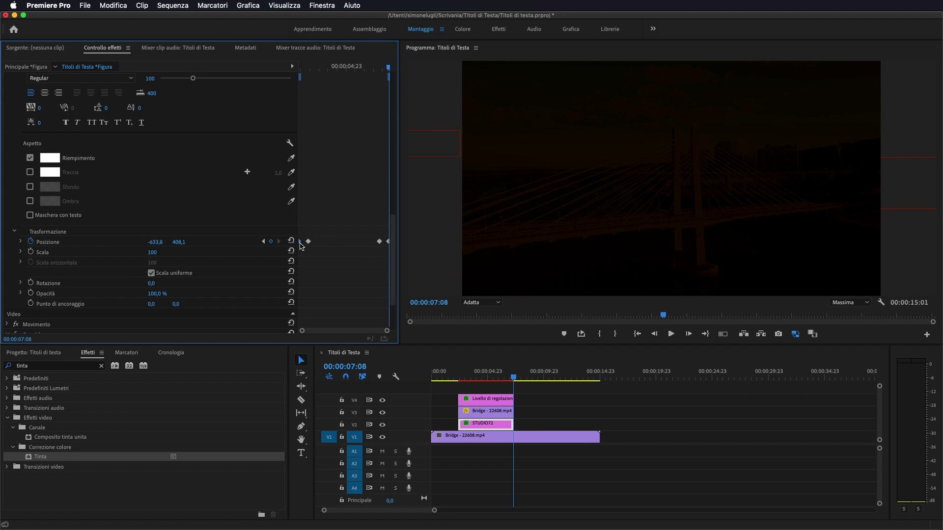
pyautogui.moveTo(514, 379); pyautogui.dragTo(460, 379)
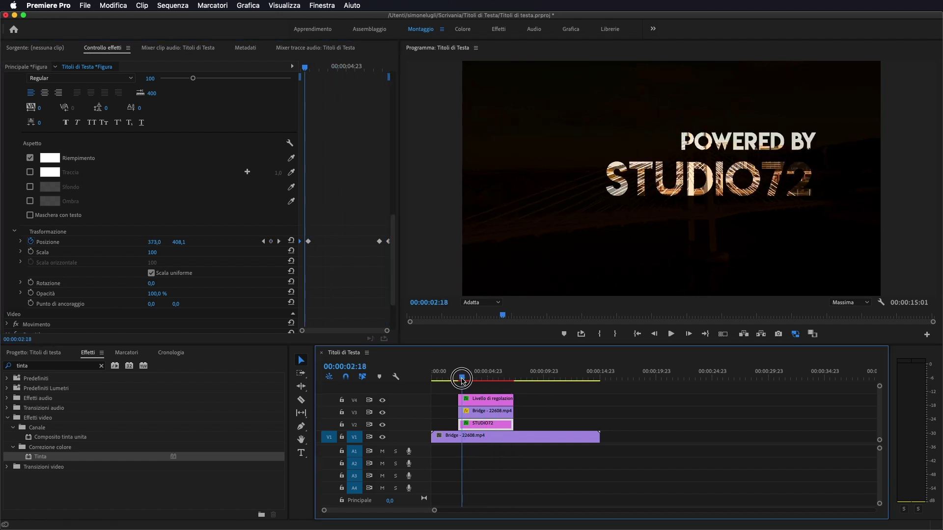
pyautogui.moveTo(460, 380); pyautogui.dragTo(486, 380)
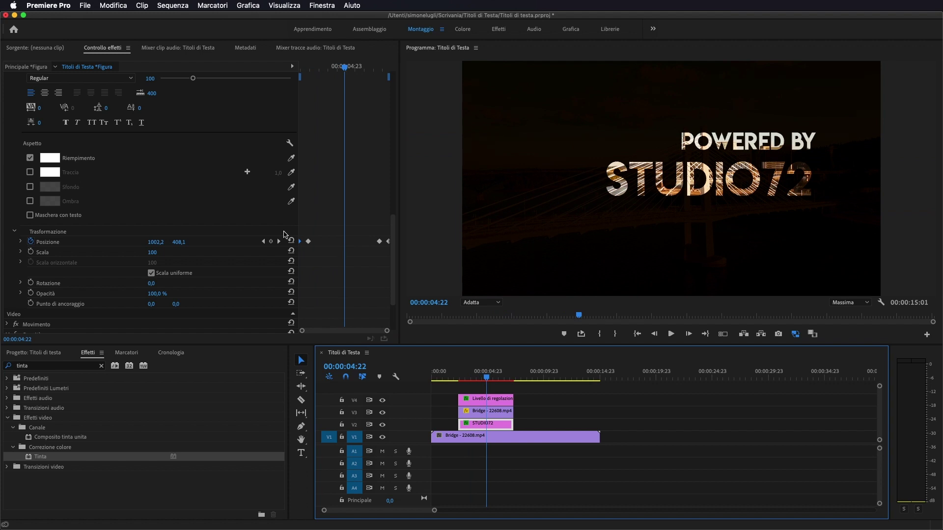
pyautogui.scroll(-3, 270, 237)
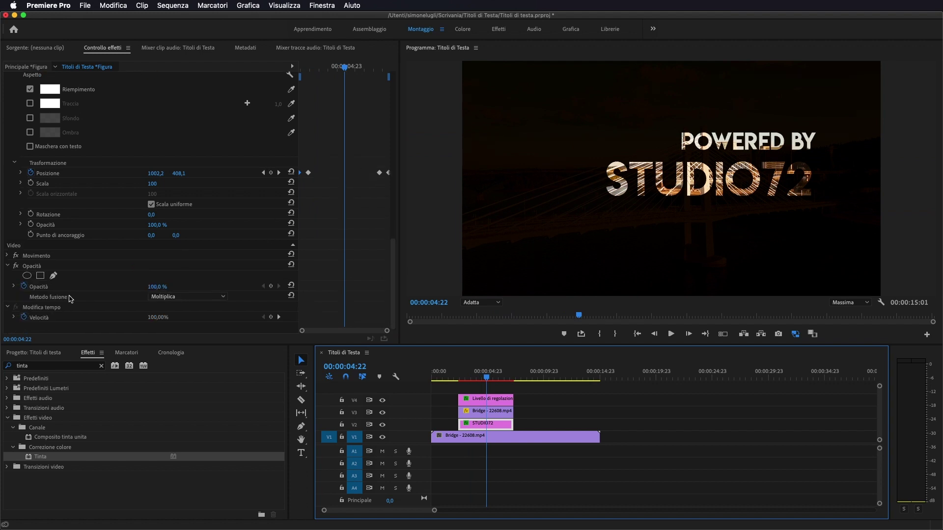
# Step: Keyframe title Opacità at 100% at 06:20 and lower it to 0% at 07:09
pyautogui.click(263, 173)
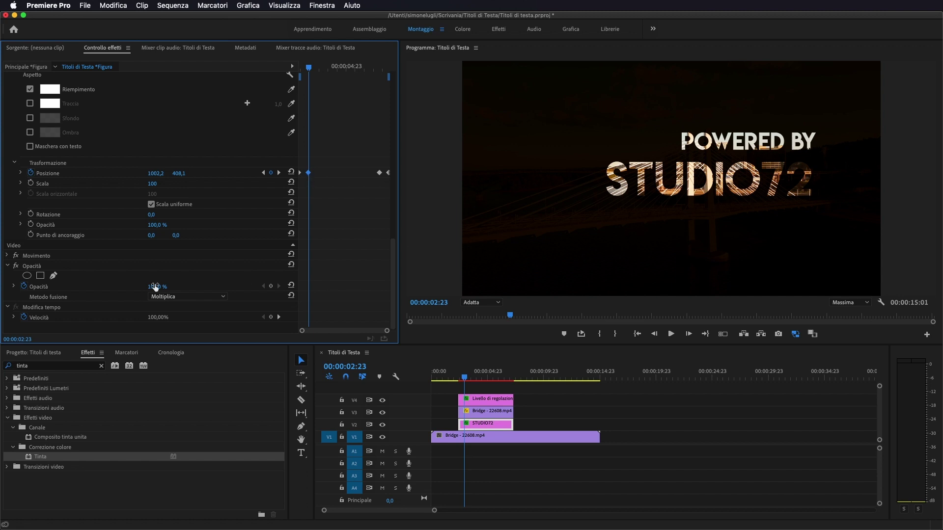
pyautogui.click(272, 288)
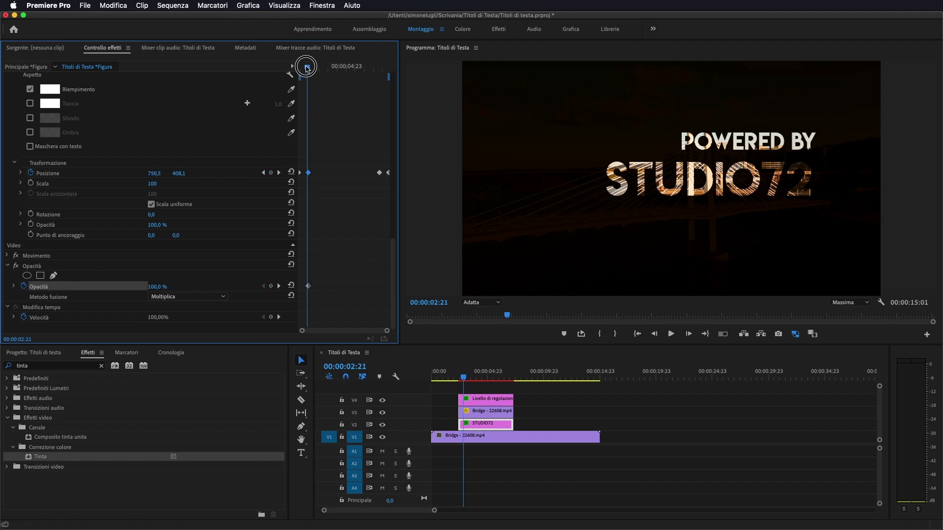
pyautogui.moveTo(309, 68); pyautogui.dragTo(300, 68)
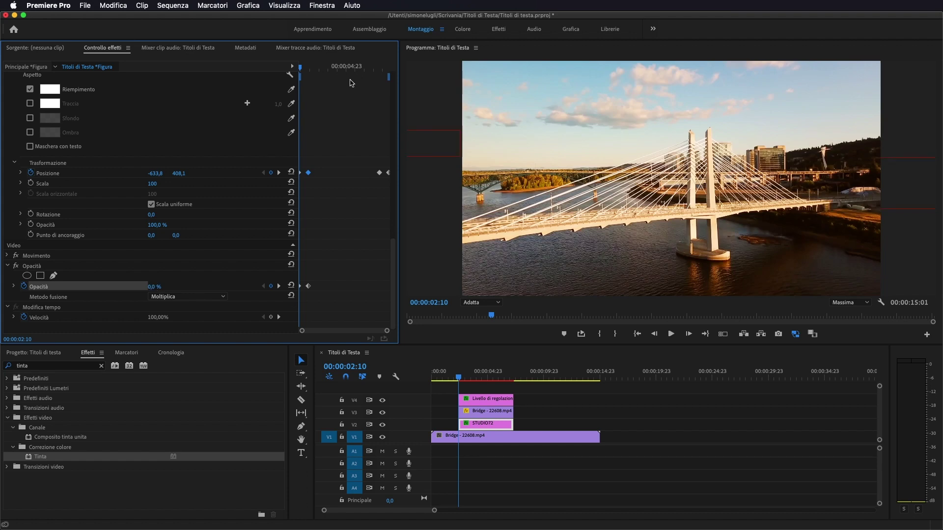
pyautogui.moveTo(300, 67); pyautogui.dragTo(382, 93)
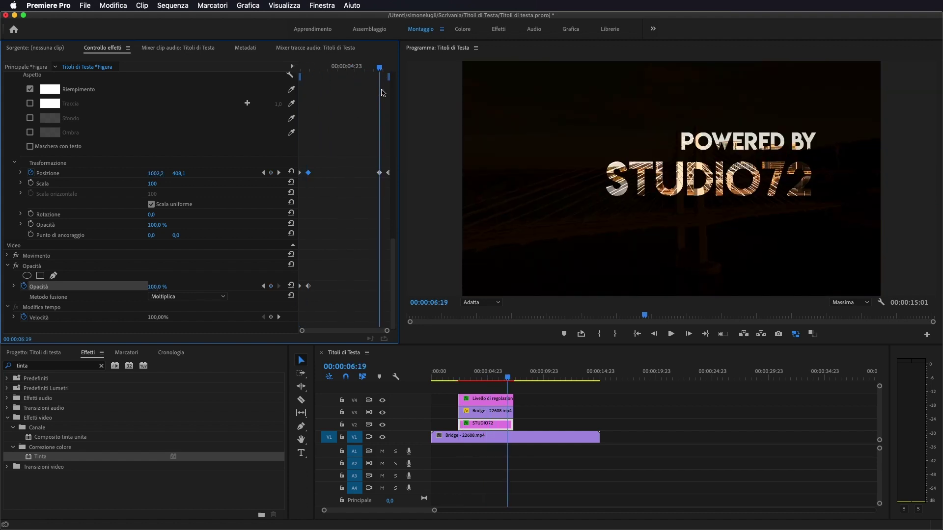
pyautogui.click(279, 173)
pyautogui.click(271, 286)
pyautogui.moveTo(380, 69); pyautogui.dragTo(394, 73)
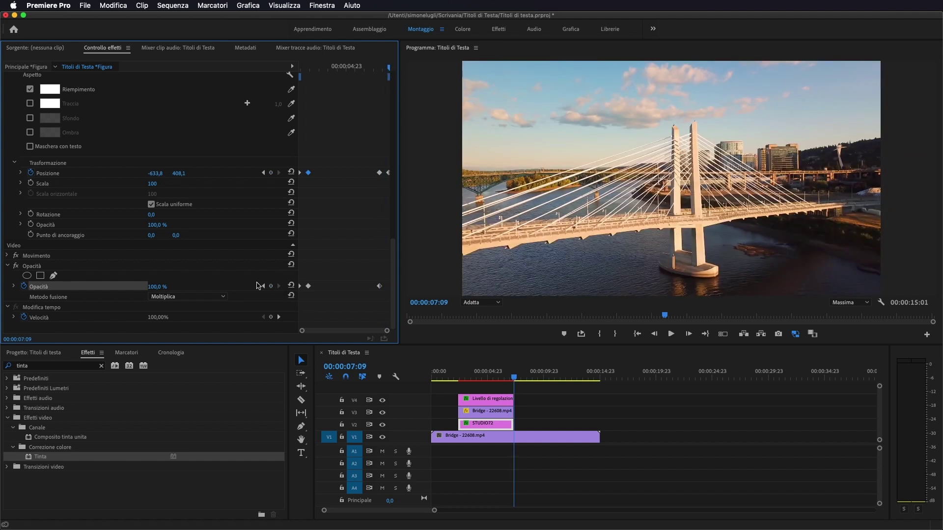
pyautogui.moveTo(158, 287); pyautogui.dragTo(141, 287)
# Step: Check the tint overlay, then return to STUDIO72's fade-out start keyframe
pyautogui.click(499, 404)
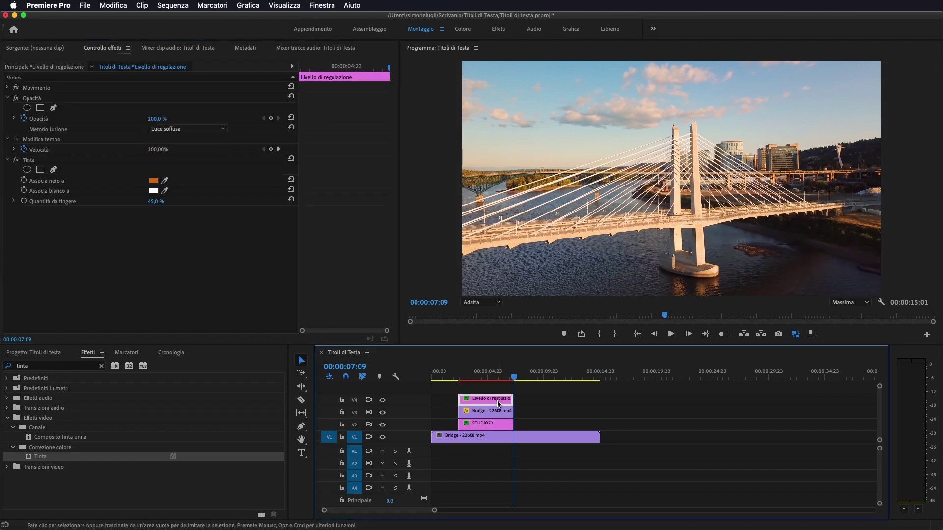
pyautogui.click(489, 425)
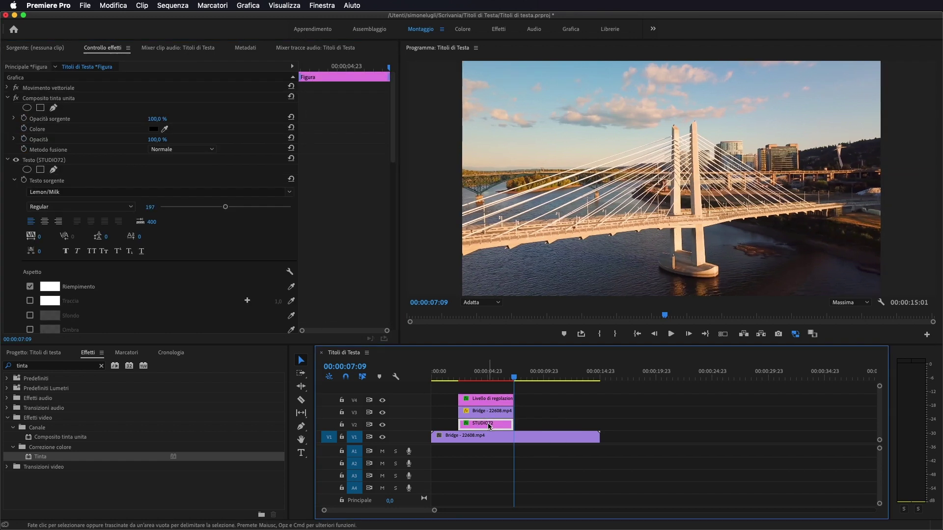
pyautogui.scroll(-5, 197, 197)
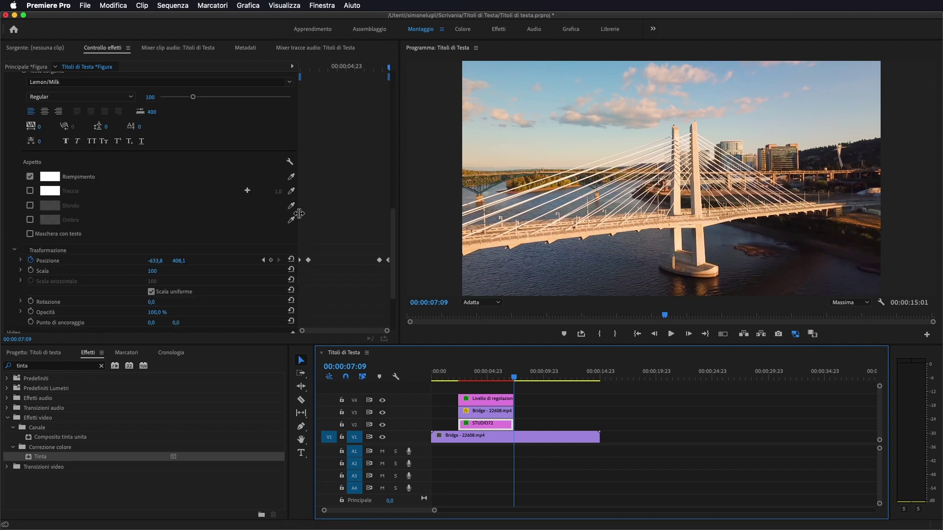
pyautogui.scroll(-4, 299, 214)
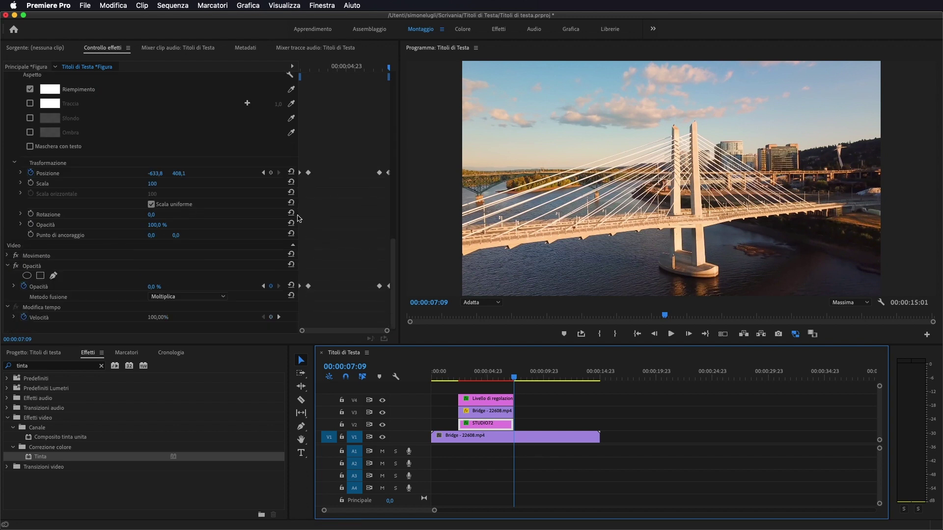
pyautogui.click(264, 286)
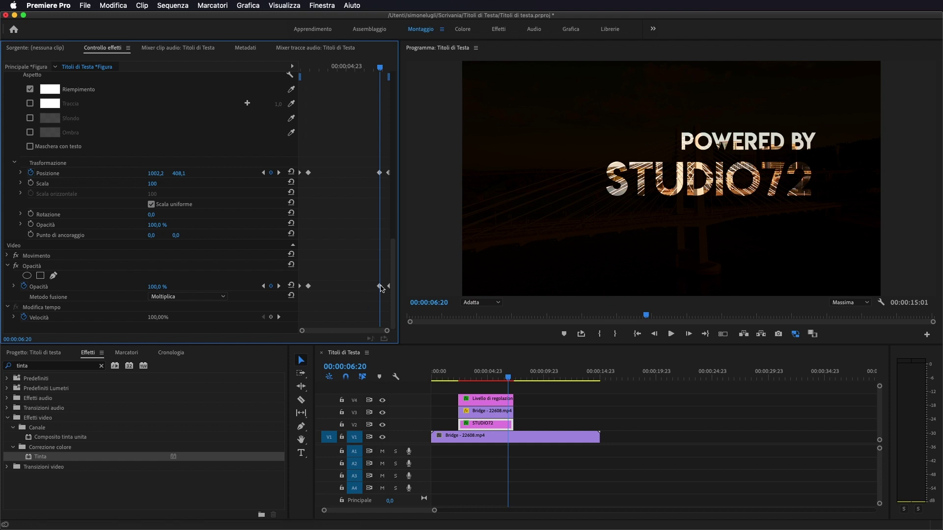
# Step: Add full-strength Opacità keyframes to the tint overlay at 06:20 and 02:23
pyautogui.click(500, 403)
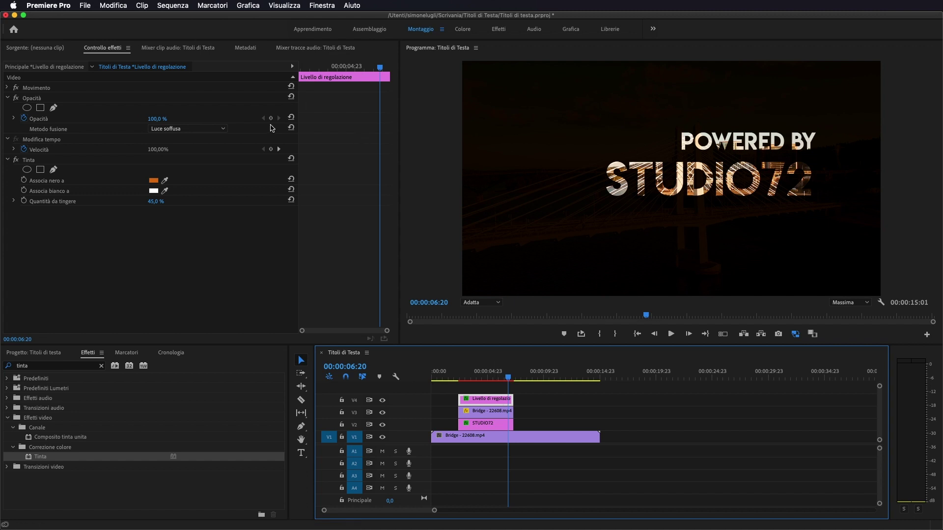
pyautogui.click(271, 119)
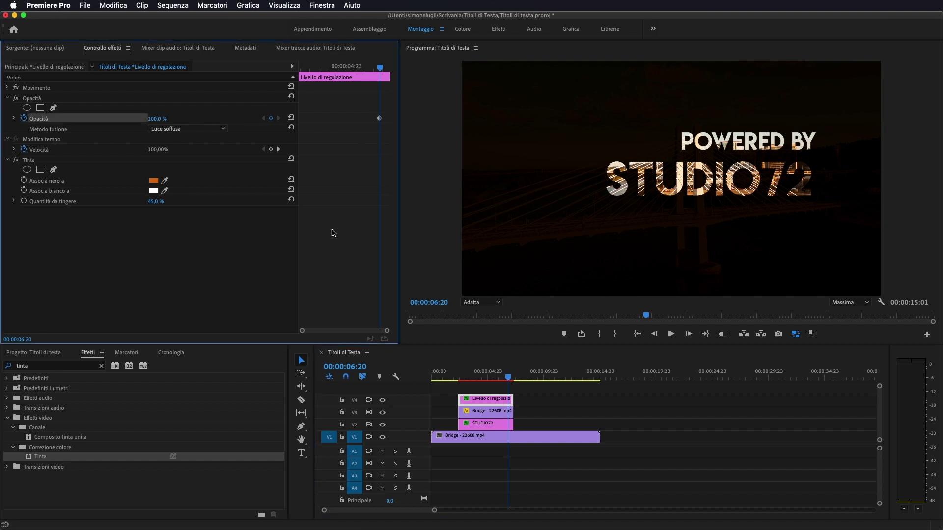
pyautogui.click(495, 423)
pyautogui.scroll(-5, 260, 212)
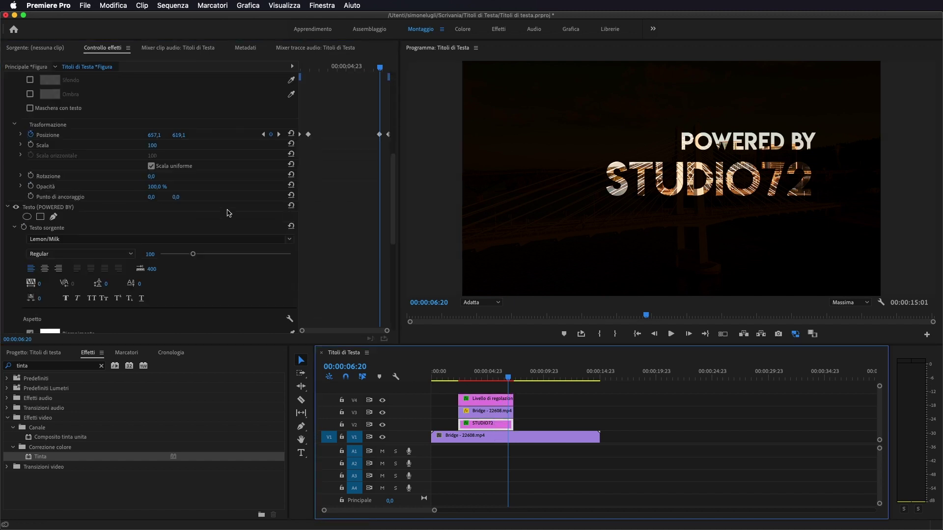
pyautogui.scroll(-5, 229, 211)
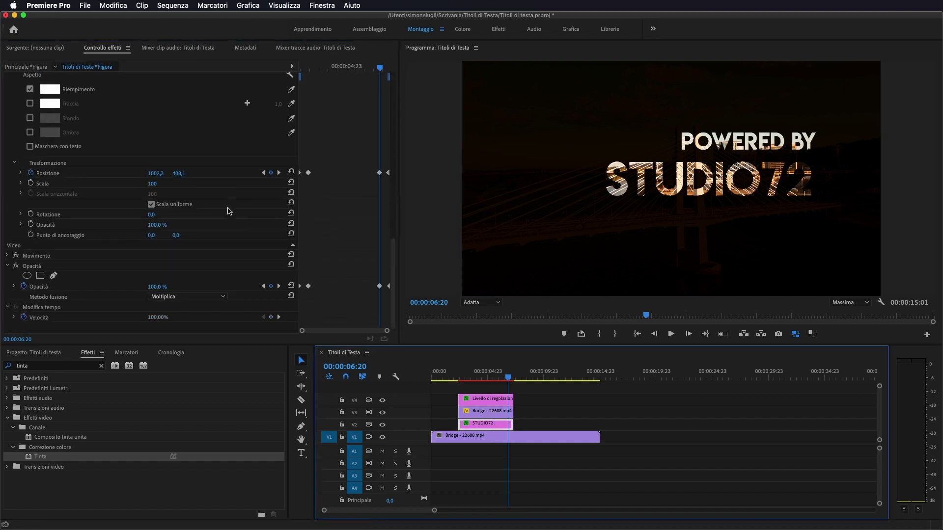
pyautogui.click(263, 286)
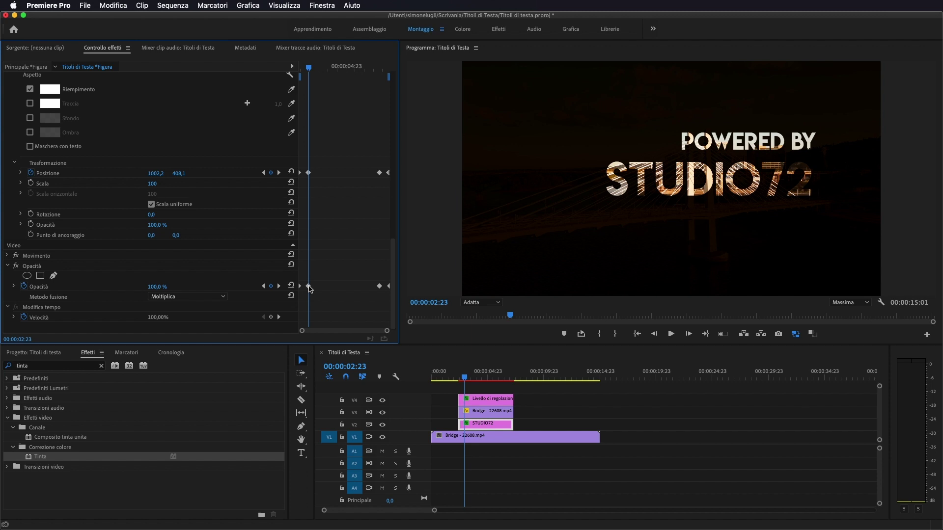
pyautogui.click(491, 399)
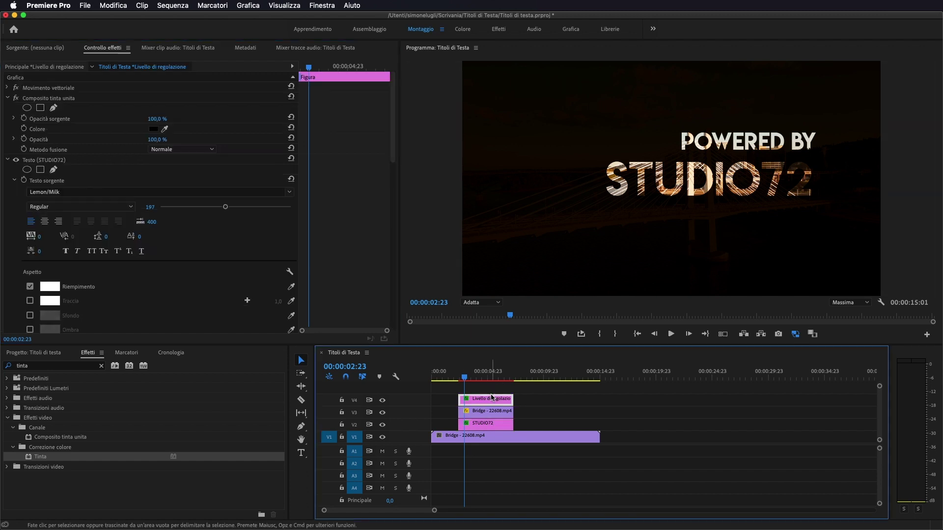
pyautogui.click(270, 118)
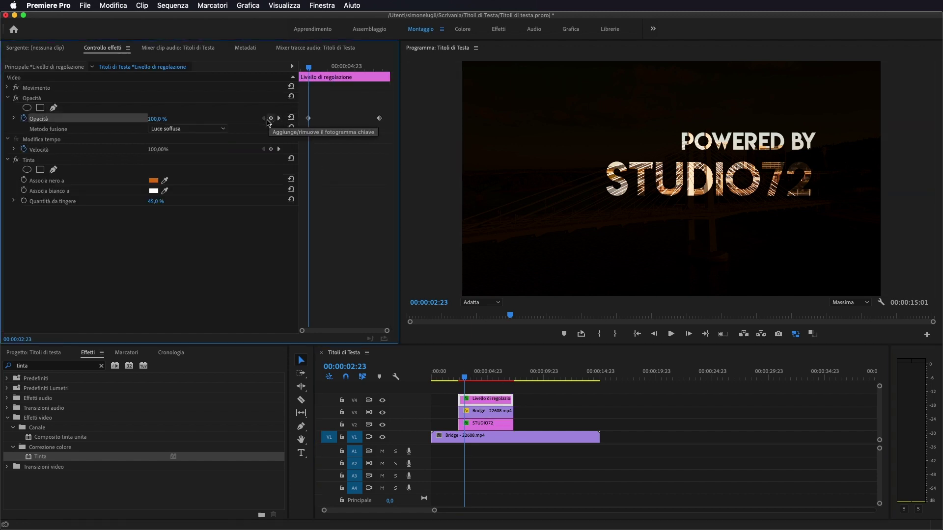
# Step: Set the overlay's opacity to 0% at its first frame, then move to 07:09
pyautogui.moveTo(308, 67); pyautogui.dragTo(268, 73)
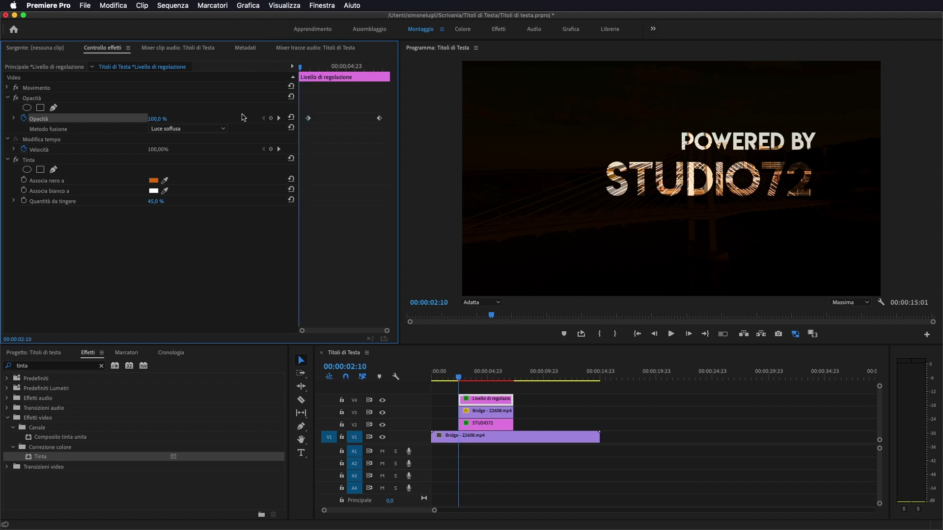
pyautogui.click(156, 119)
pyautogui.write('0')
pyautogui.press('Return')
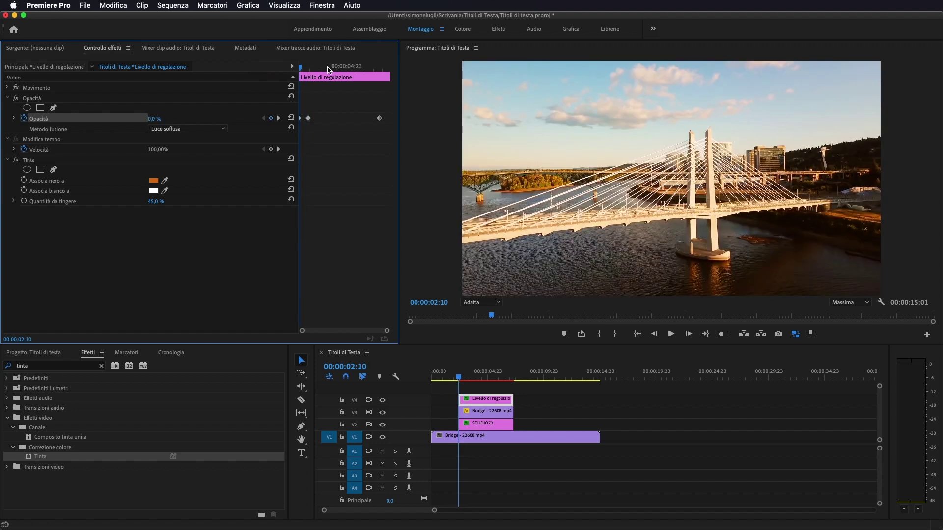
pyautogui.moveTo(301, 70); pyautogui.dragTo(388, 71)
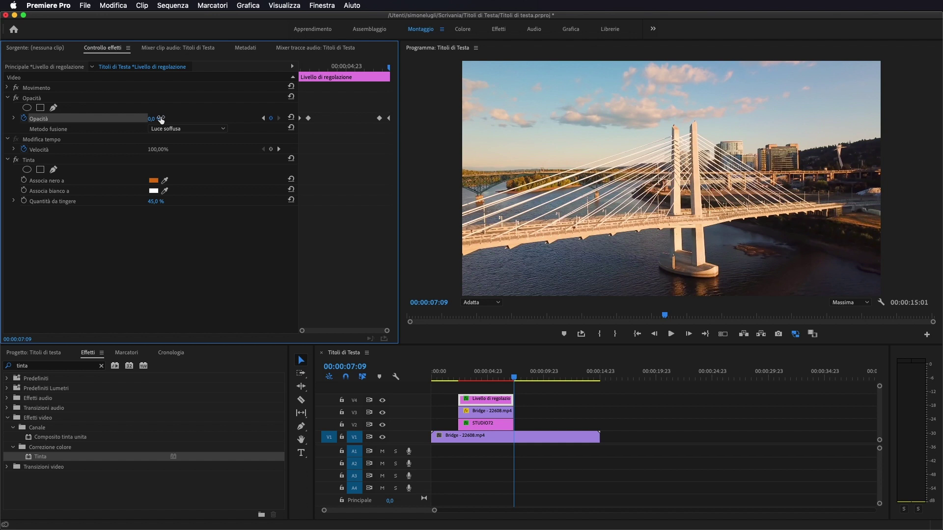
pyautogui.click(515, 378)
pyautogui.moveTo(515, 378); pyautogui.dragTo(432, 377)
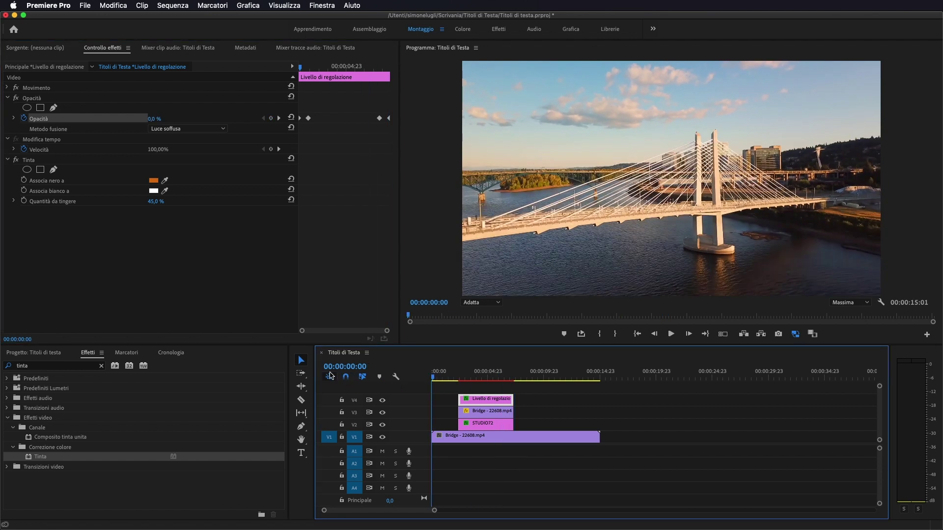
pyautogui.press('space')
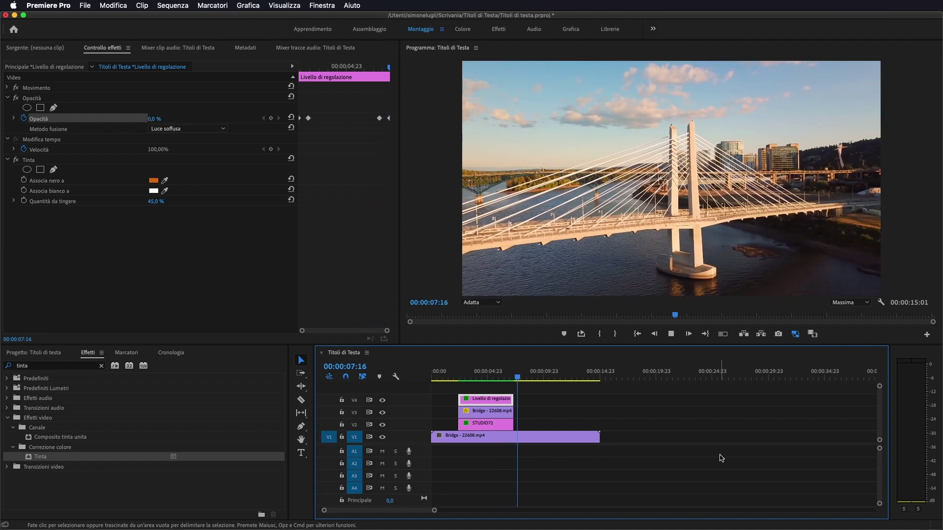
pyautogui.press('space')
pyautogui.moveTo(520, 377)
pyautogui.mouseDown()
pyautogui.moveTo(465, 378)
pyautogui.moveTo(507, 381)
pyautogui.mouseUp()
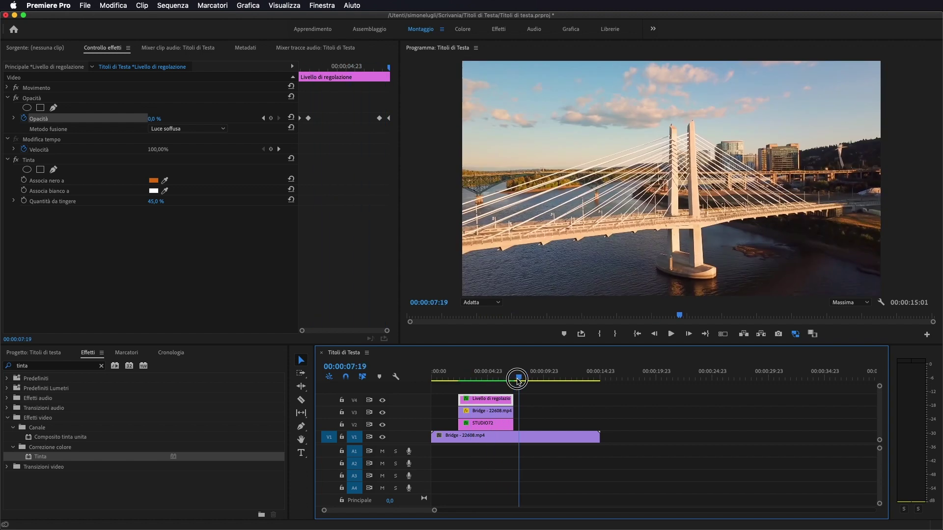
pyautogui.moveTo(518, 382); pyautogui.dragTo(480, 379)
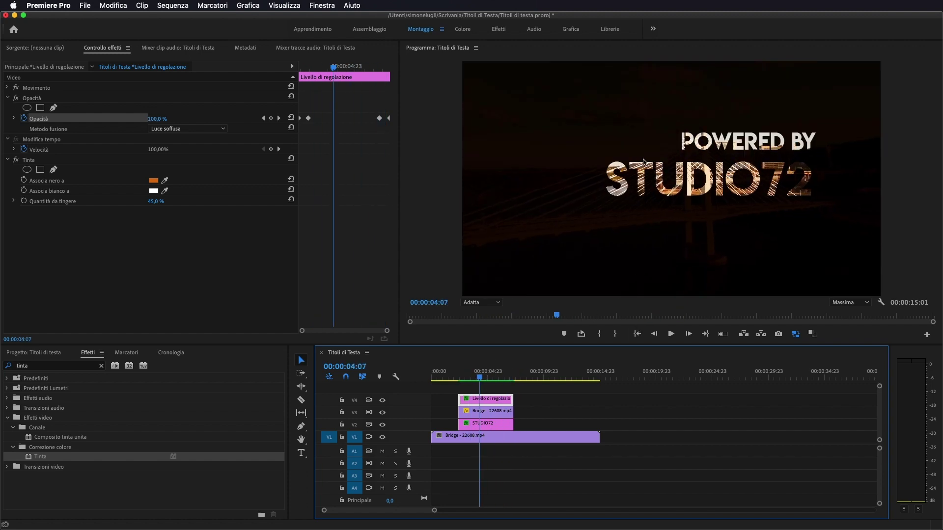